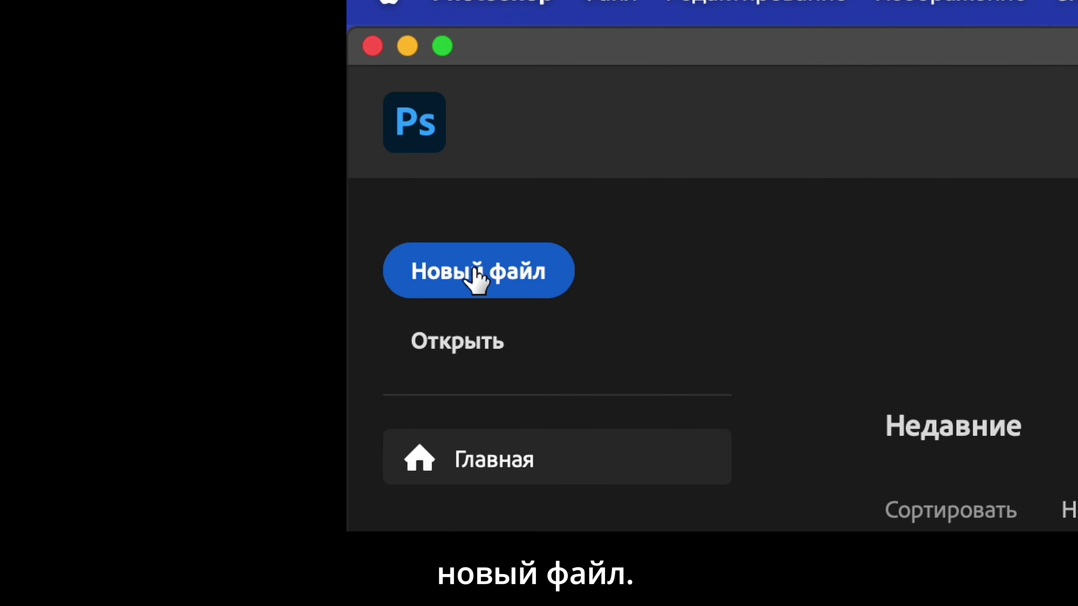
Start a new 2000 × 1000 px, 144 ppi landscape document and show its advanced options.
click(476, 273)
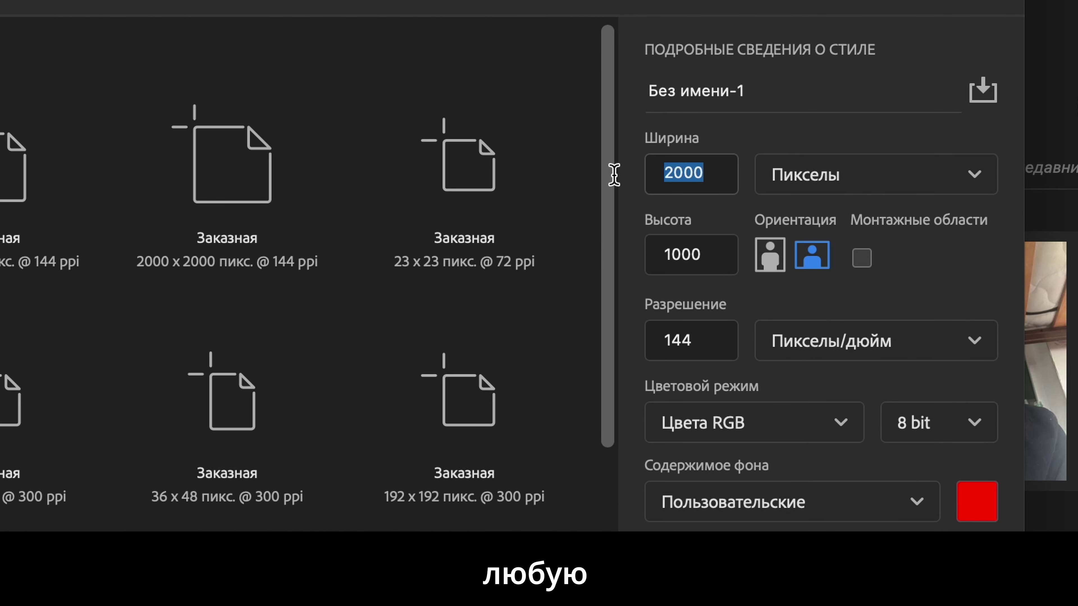
click(721, 255)
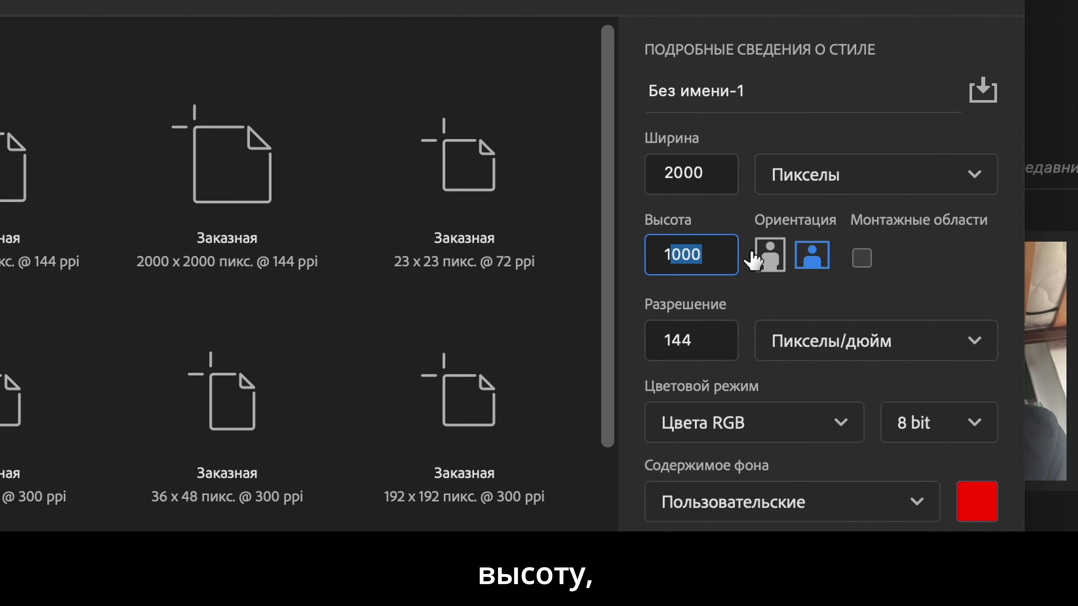
click(770, 258)
click(770, 258)
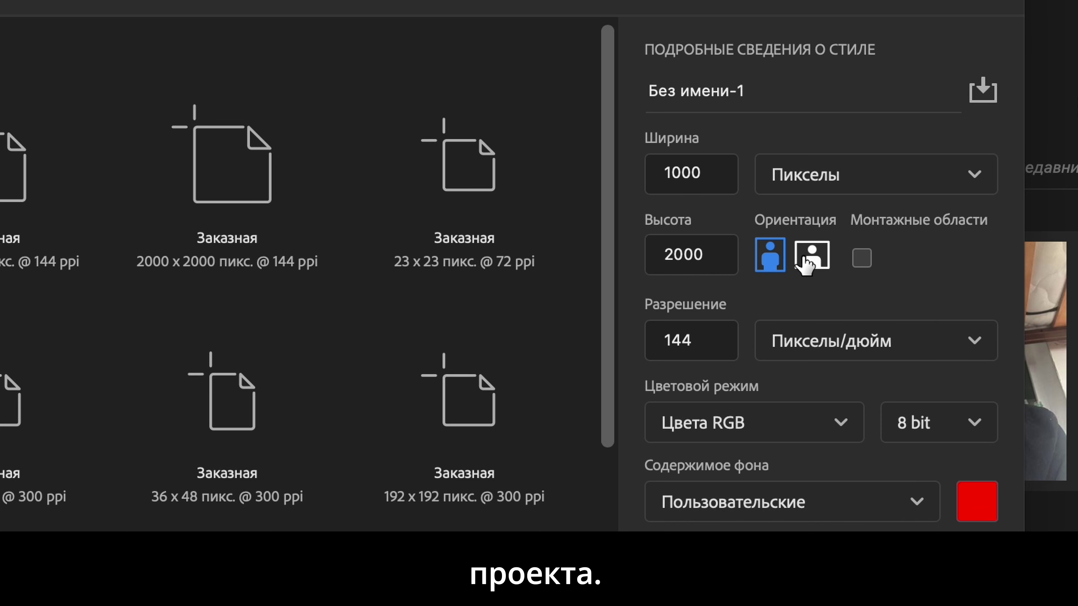
click(769, 258)
click(811, 256)
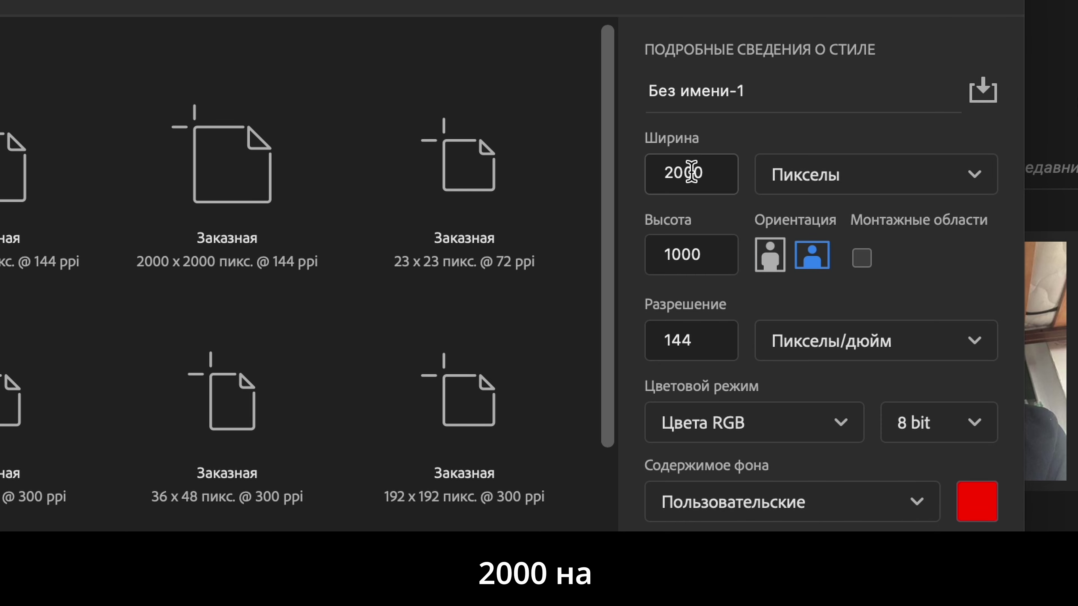
click(789, 527)
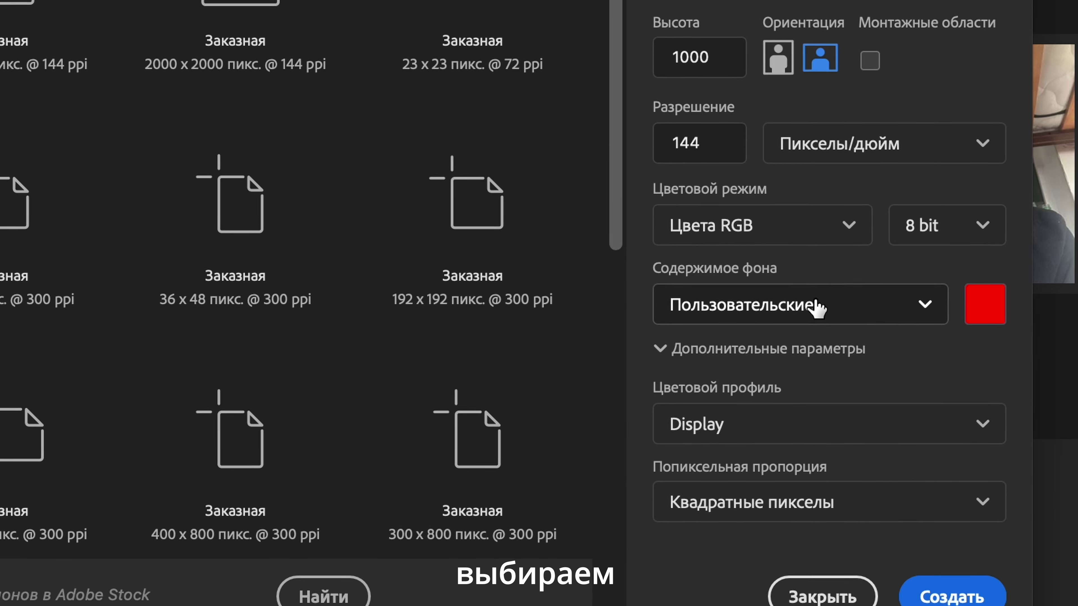
Set the background contents to a pale mint custom colour and create the document.
click(817, 307)
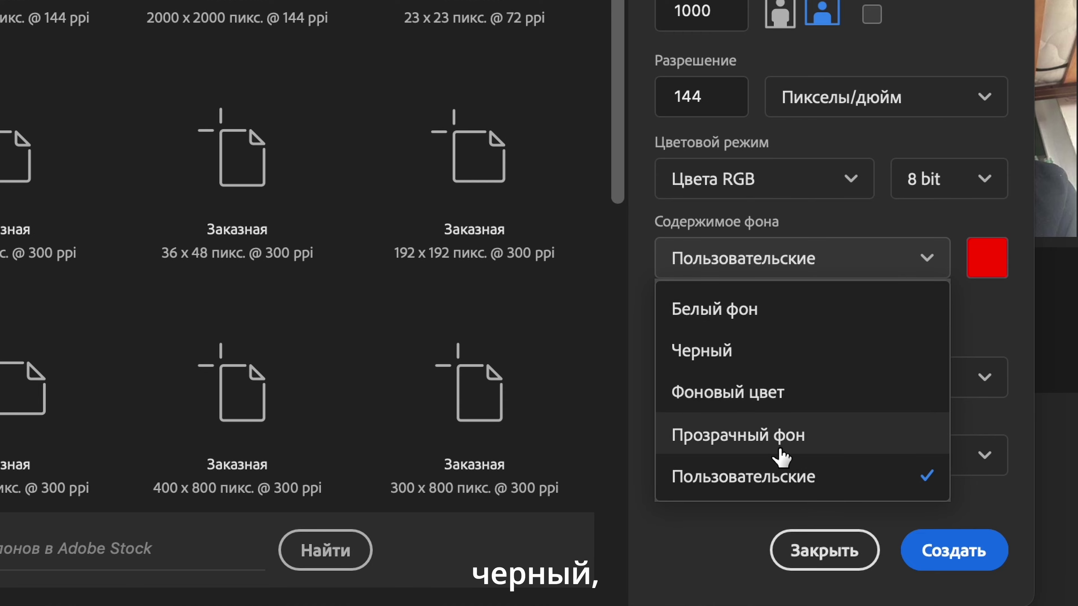
click(848, 401)
click(967, 385)
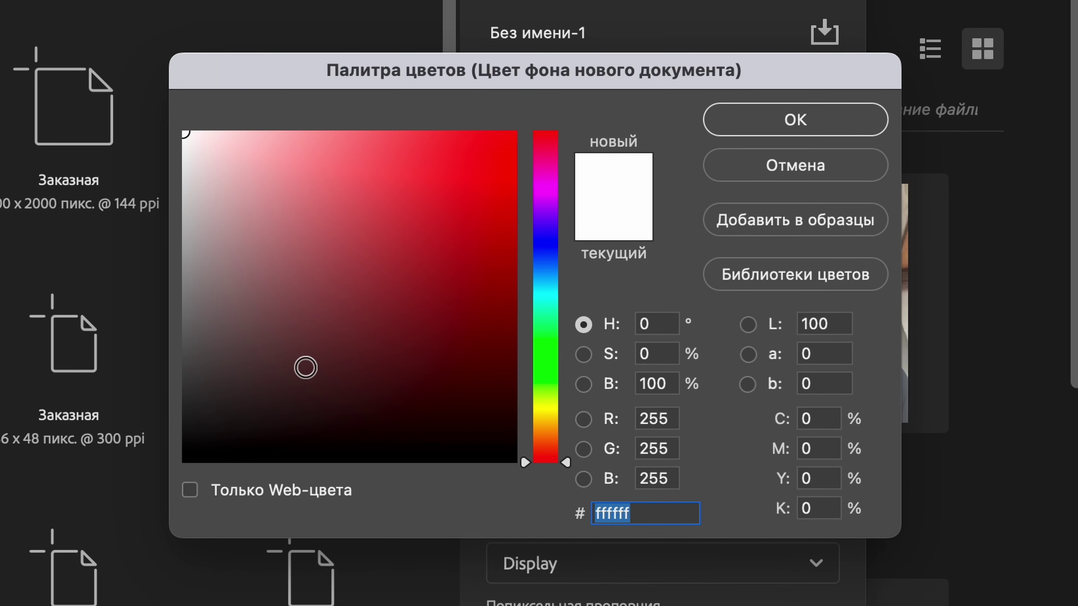
mouse_move(305, 368)
mouse_down()
mouse_move(513, 343)
mouse_move(548, 318)
mouse_move(549, 340)
mouse_move(549, 320)
mouse_up()
click(550, 347)
click(382, 220)
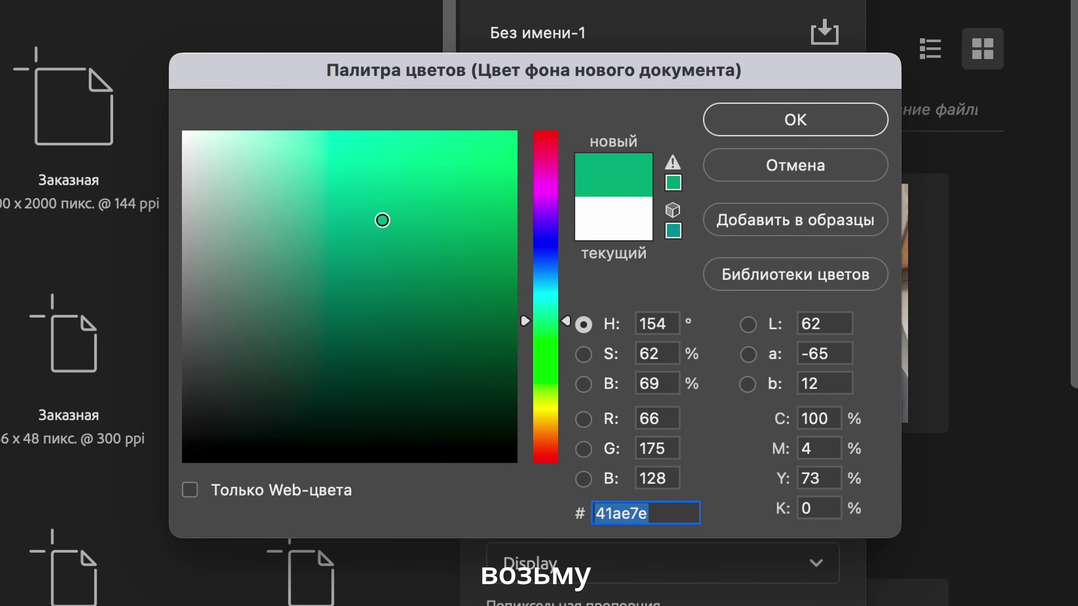
click(320, 132)
click(869, 113)
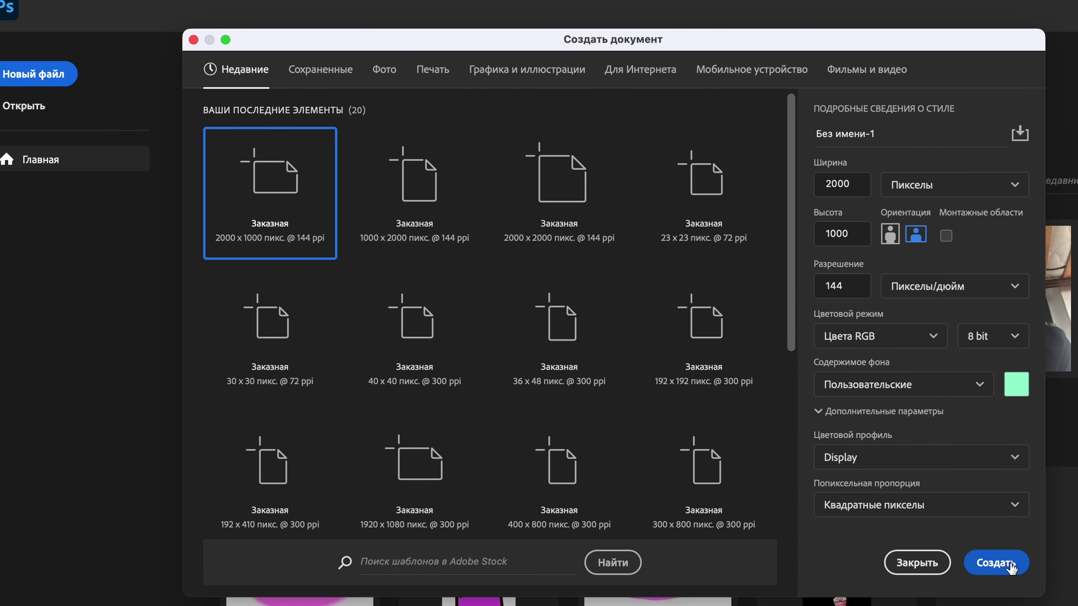
click(1011, 566)
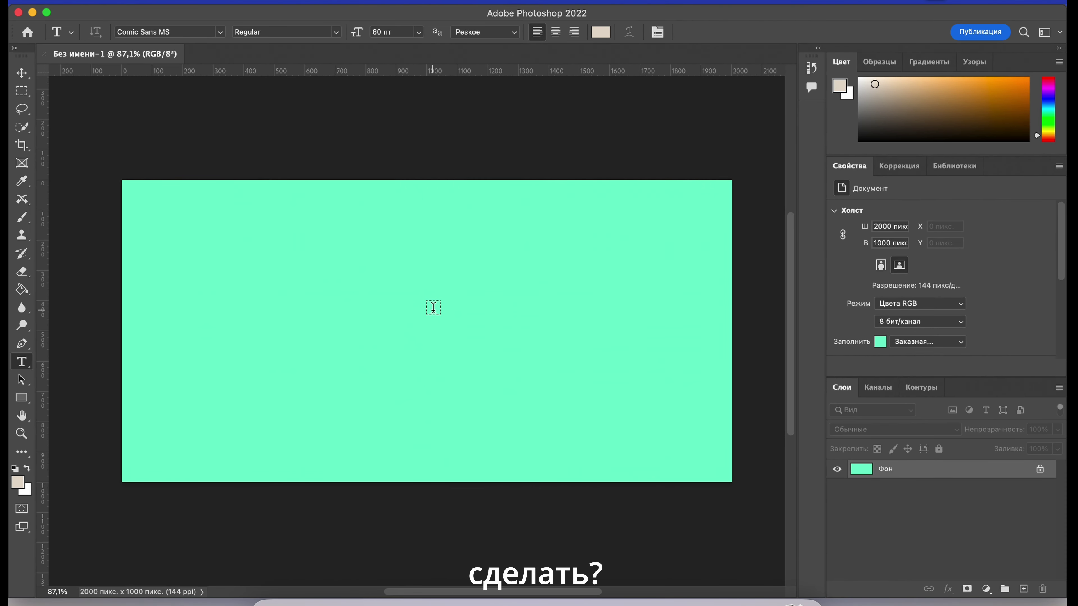
Drag the i-3.webp cat photo onto the mint canvas as a placed layer.
drag(10, 250, 426, 334)
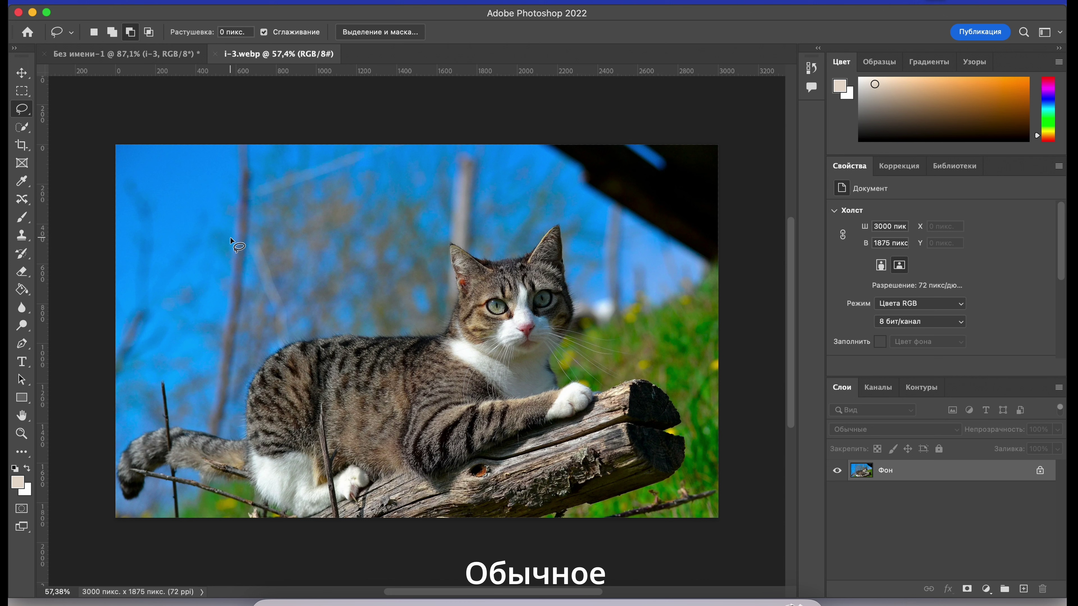
Try a freehand Lasso selection over the sky in i-3.webp, then cancel it.
mouse_move(233, 239)
mouse_down()
mouse_move(227, 401)
mouse_move(184, 410)
mouse_up()
key(shift+BackSpace)
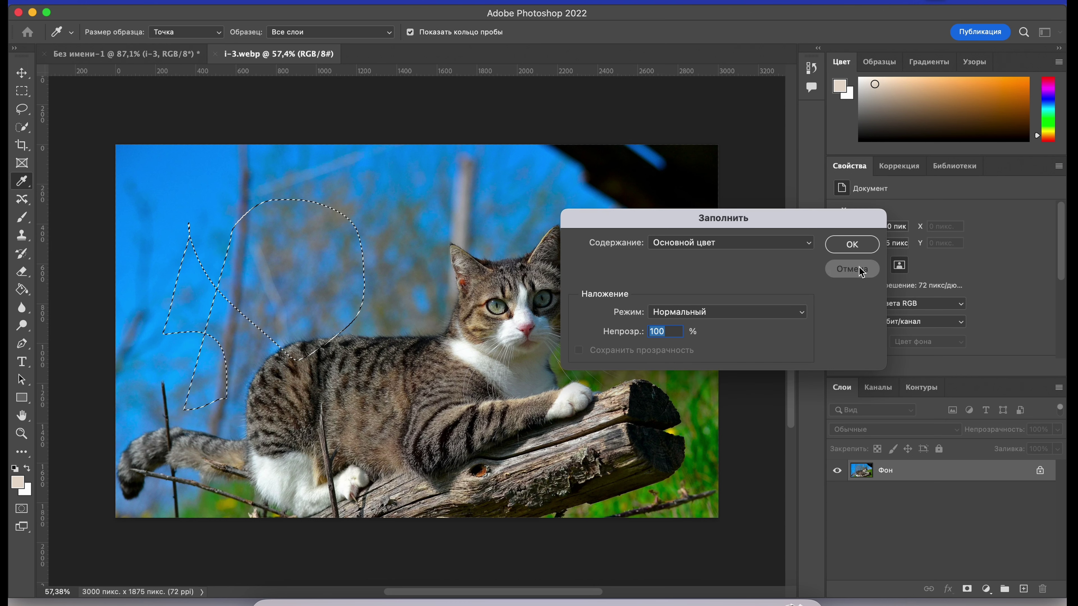
click(852, 269)
Draw a Polygonal Lasso selection, then start tracing the cat with the Magnetic Lasso.
key(shift+l)
click(149, 224)
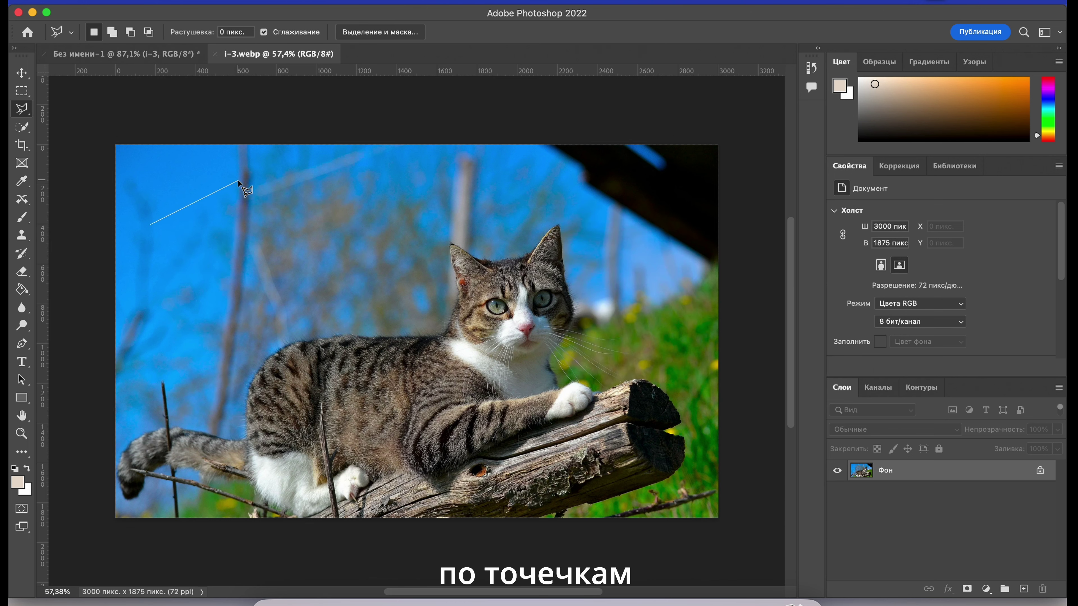
click(237, 181)
click(289, 231)
click(242, 266)
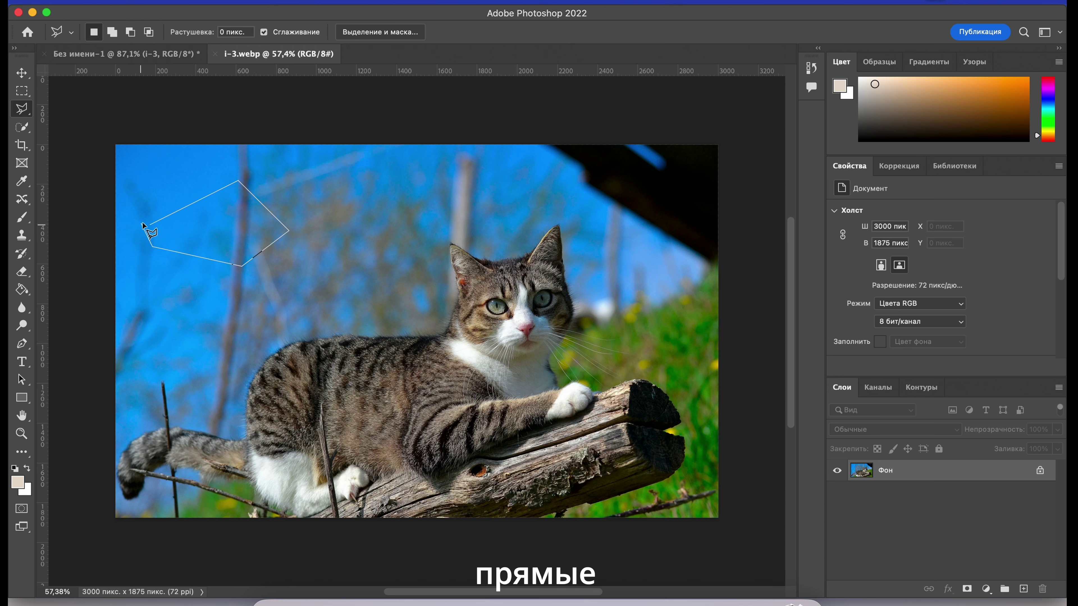
click(150, 224)
key(shift+l)
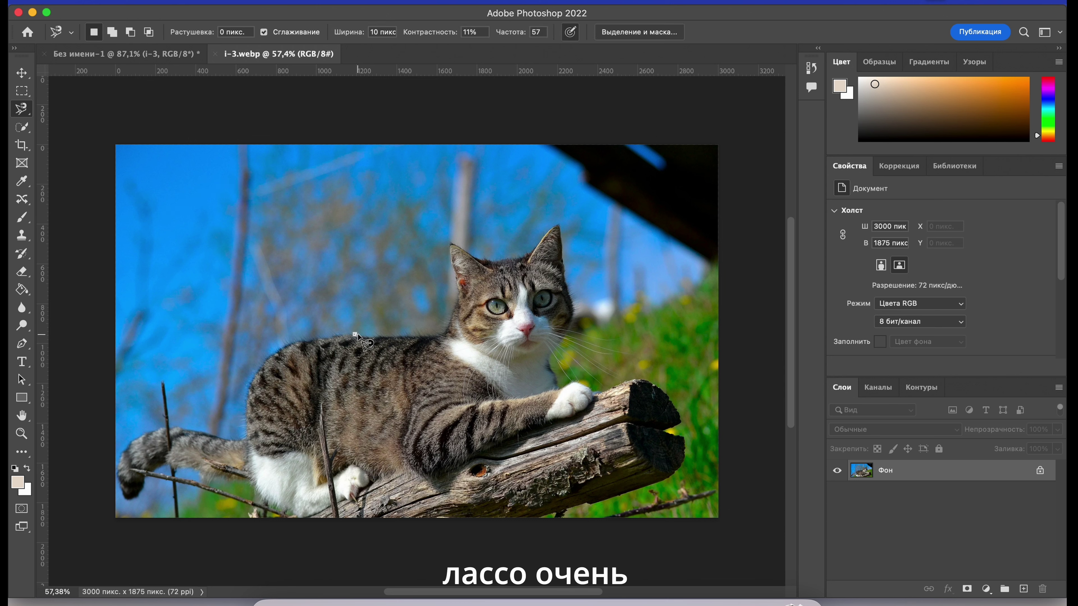
click(355, 335)
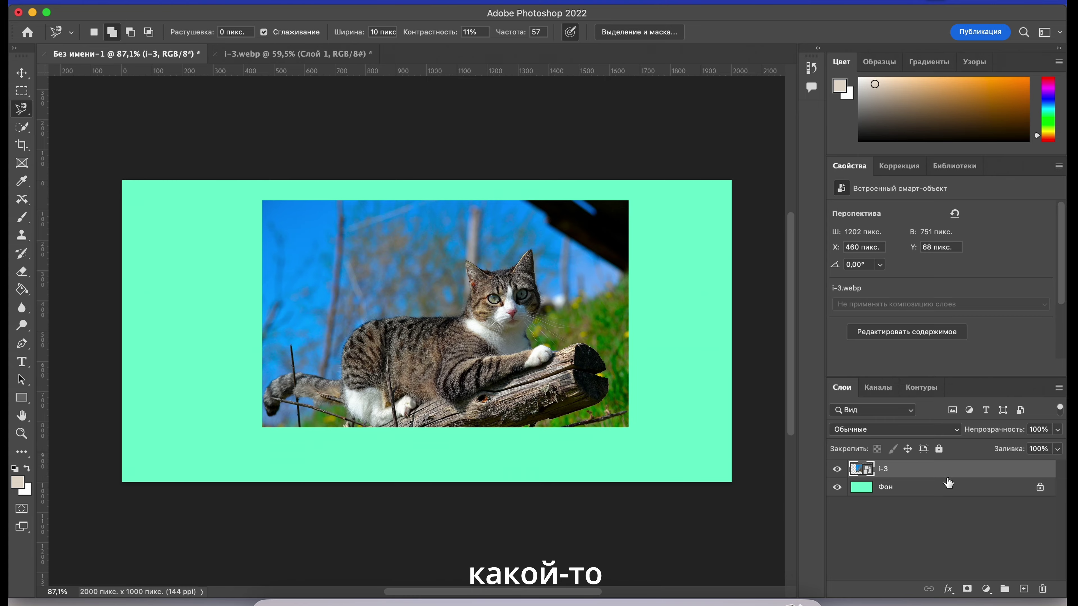
Delete the placed i-3 photo layer and hide i-3.webp's Background layer to reveal the cut-out.
click(946, 486)
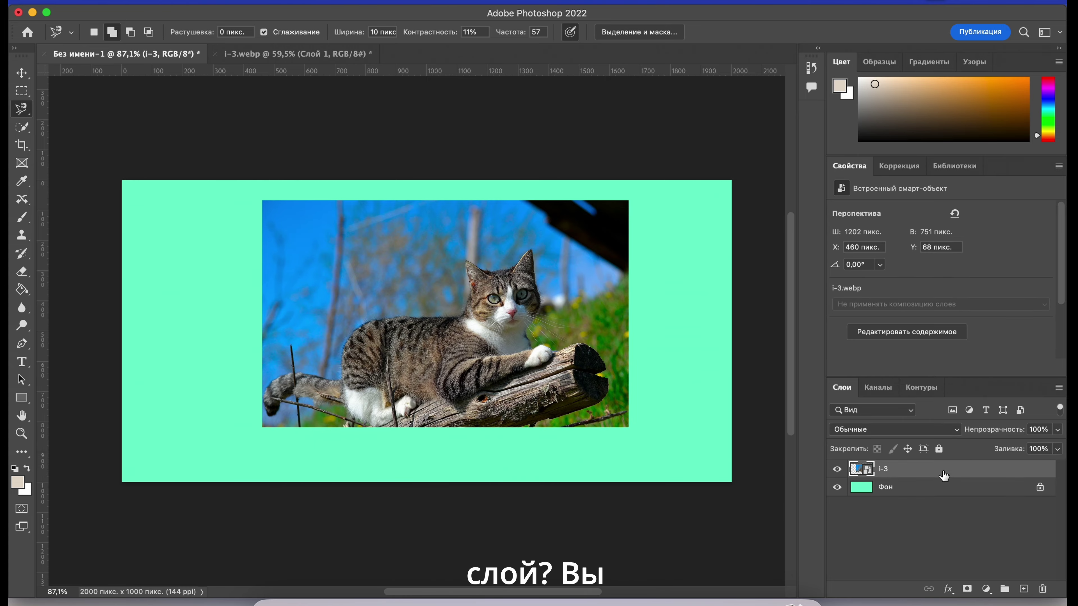
key(BackSpace)
key(ctrl+z)
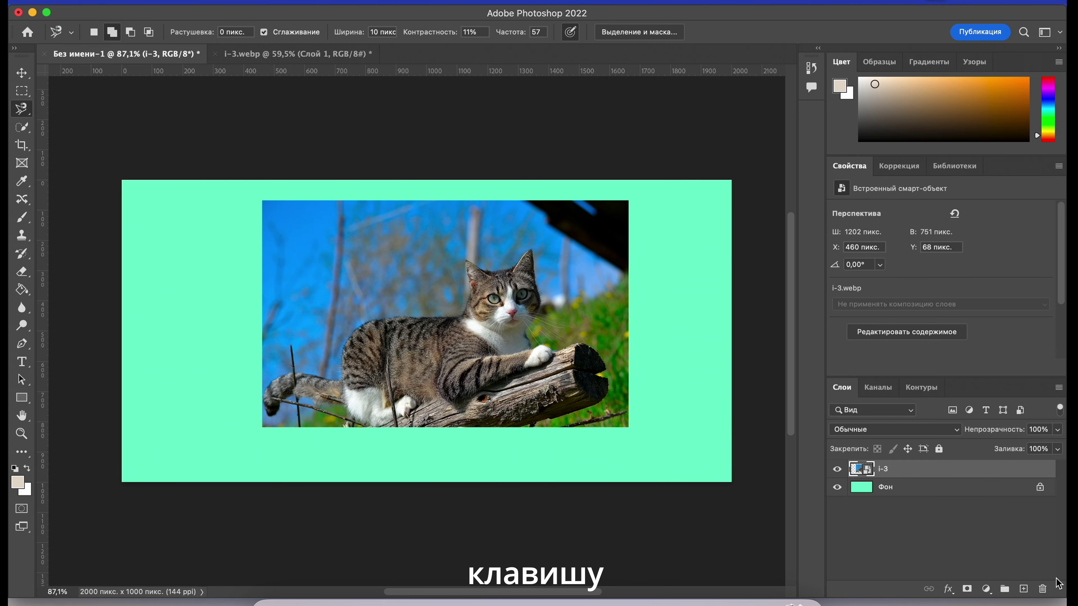
click(1042, 589)
key(Return)
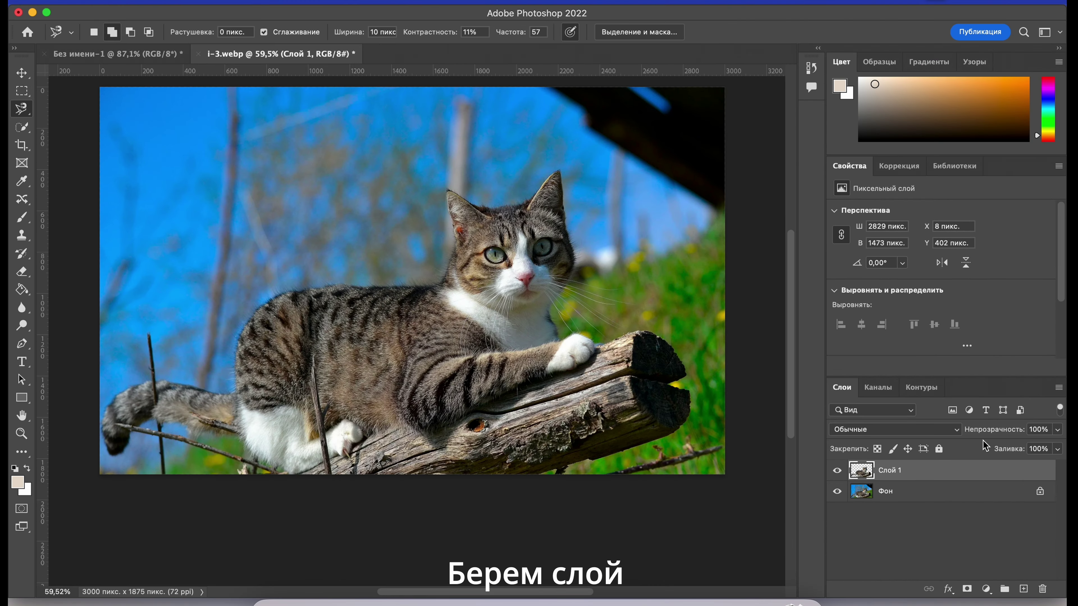
click(836, 491)
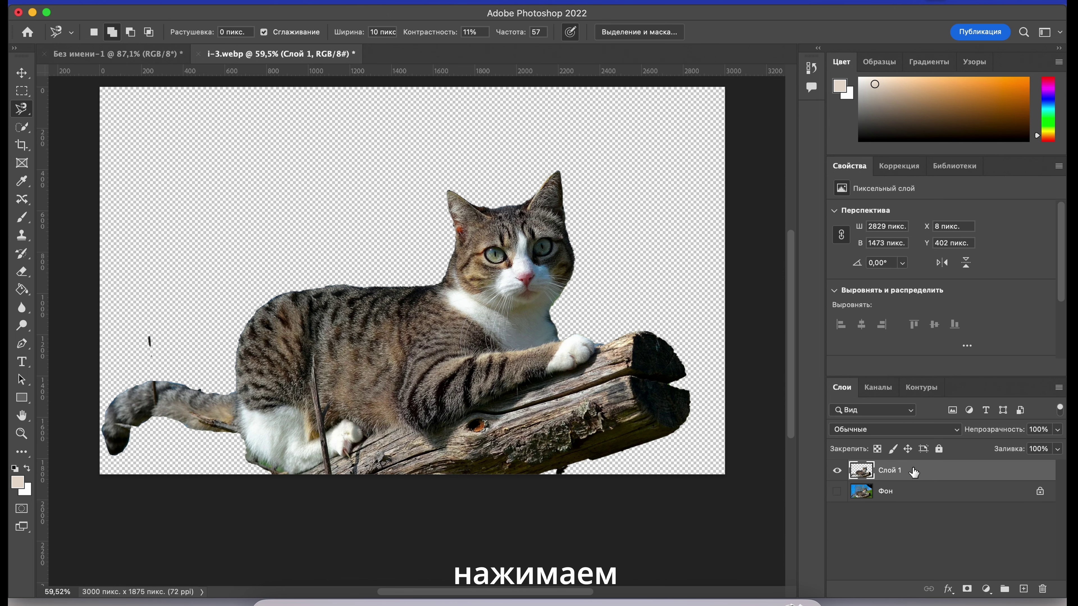
Paste the cut-out cat into the mint document, scaled to about 40% at lower left.
key(ctrl+Tab)
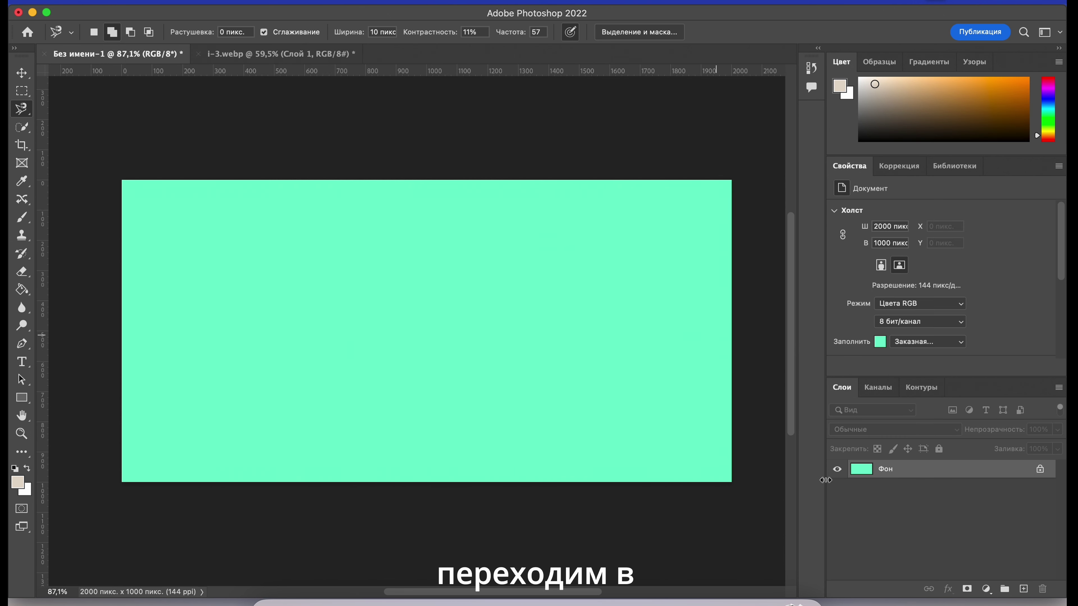
key(ctrl+v)
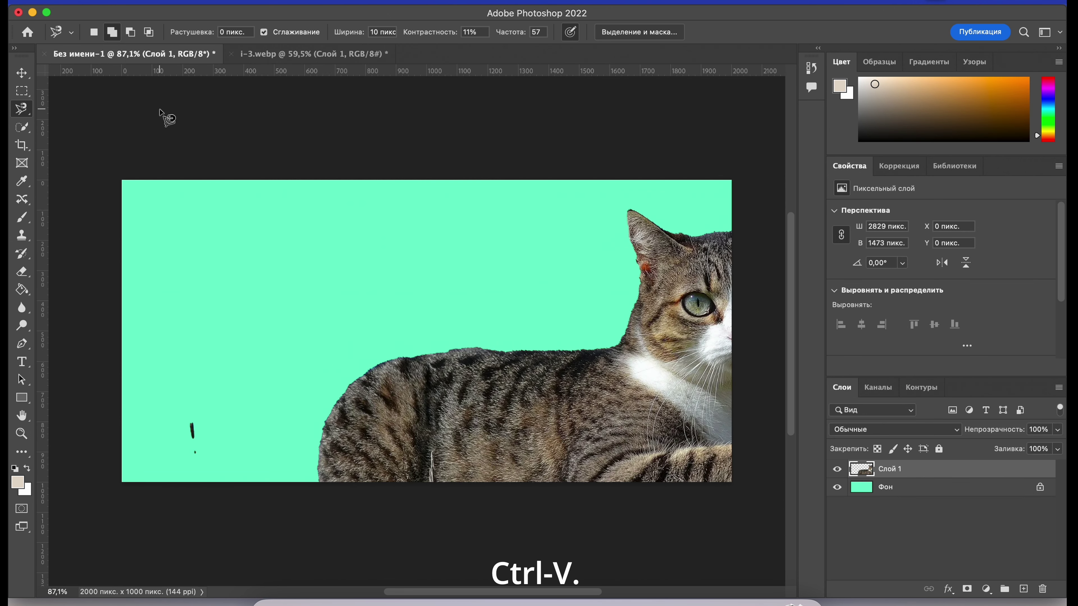
key(v)
drag(432, 353, 250, 236)
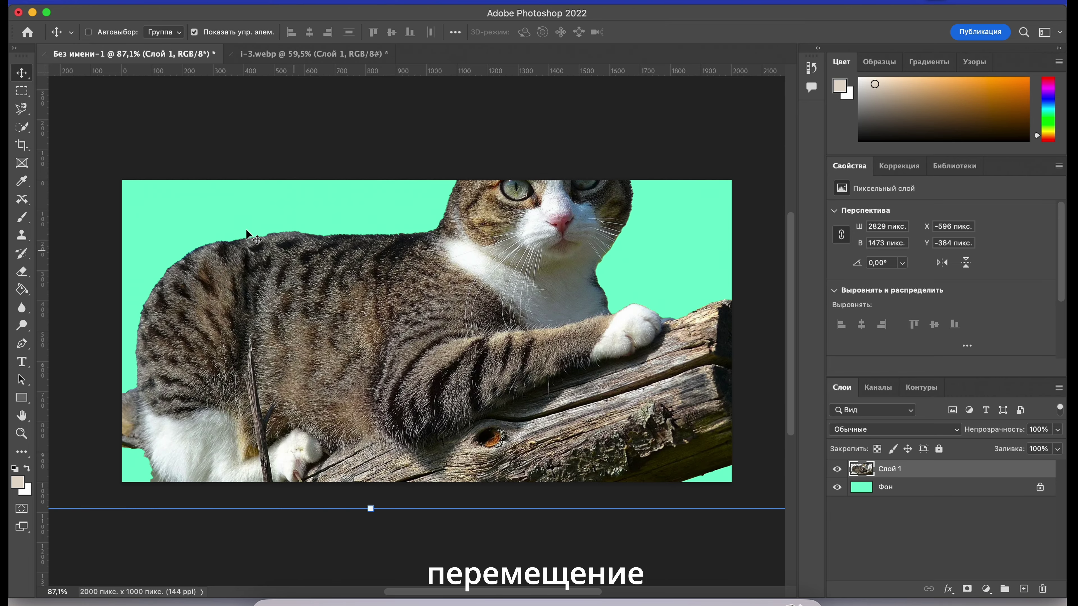
key(ctrl+t)
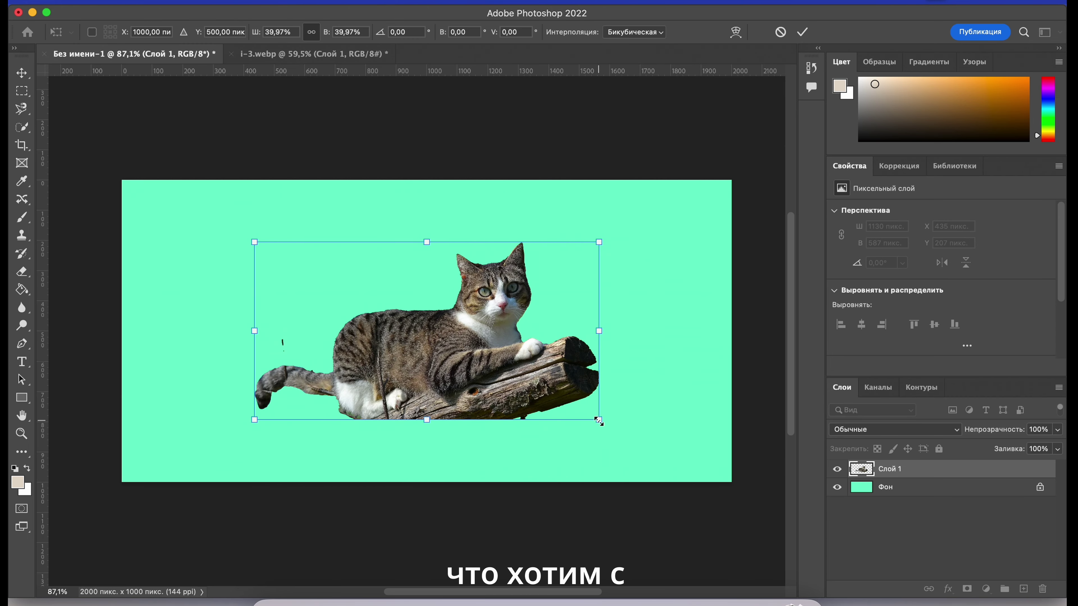
drag(598, 420, 688, 445)
mouse_move(596, 395)
mouse_down()
mouse_move(464, 395)
mouse_move(456, 406)
mouse_up()
key(Return)
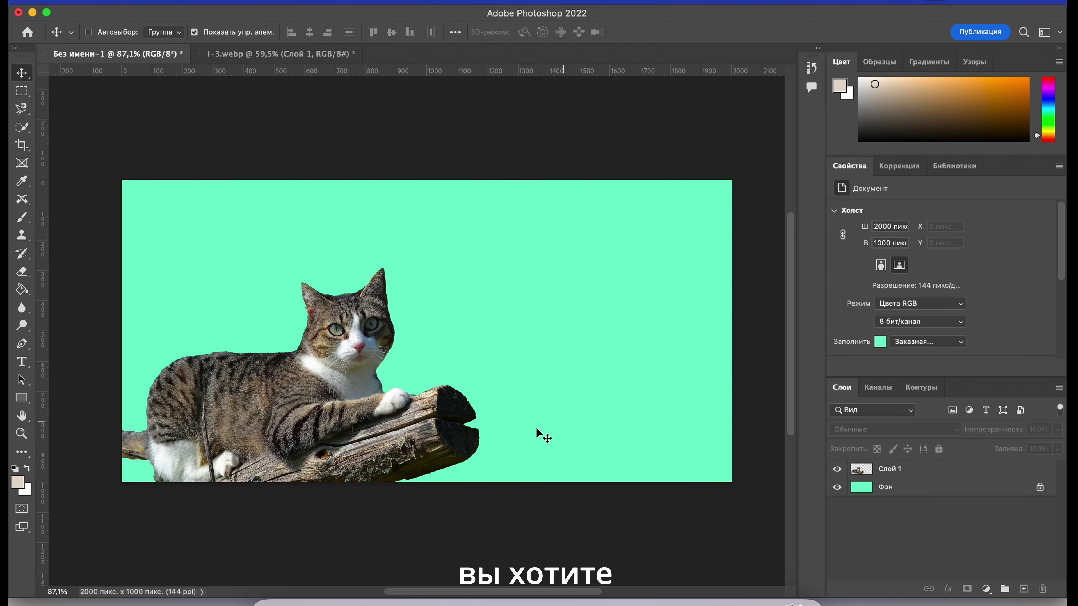
Compare the cat before and after resizing with undo/redo, keeping the smaller version.
key(ctrl+z)
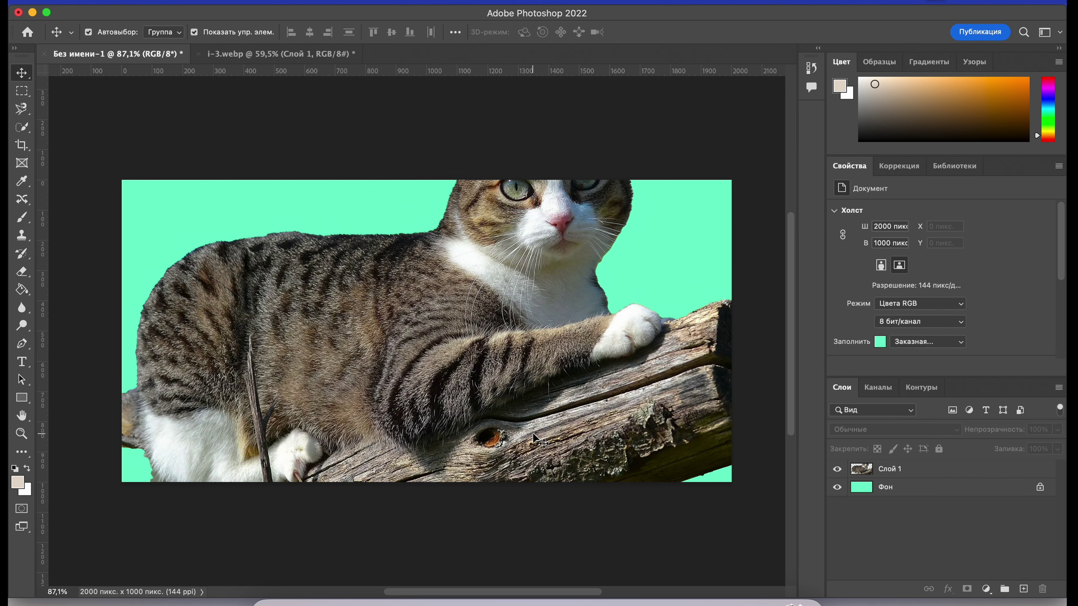
key(ctrl+shift+z)
key(ctrl+z)
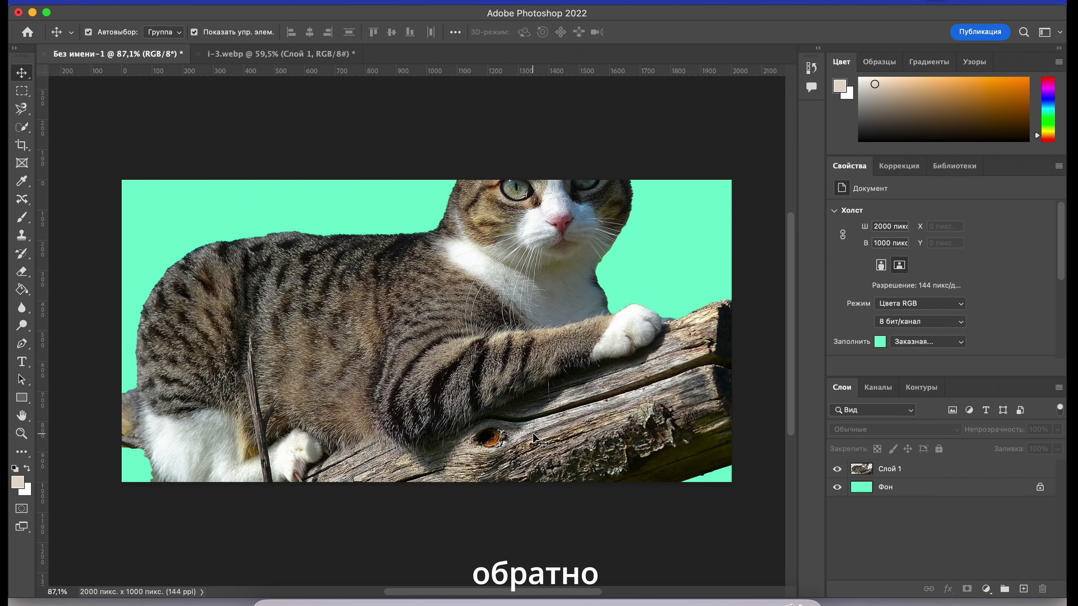
key(ctrl+shift+z)
key(ctrl+z)
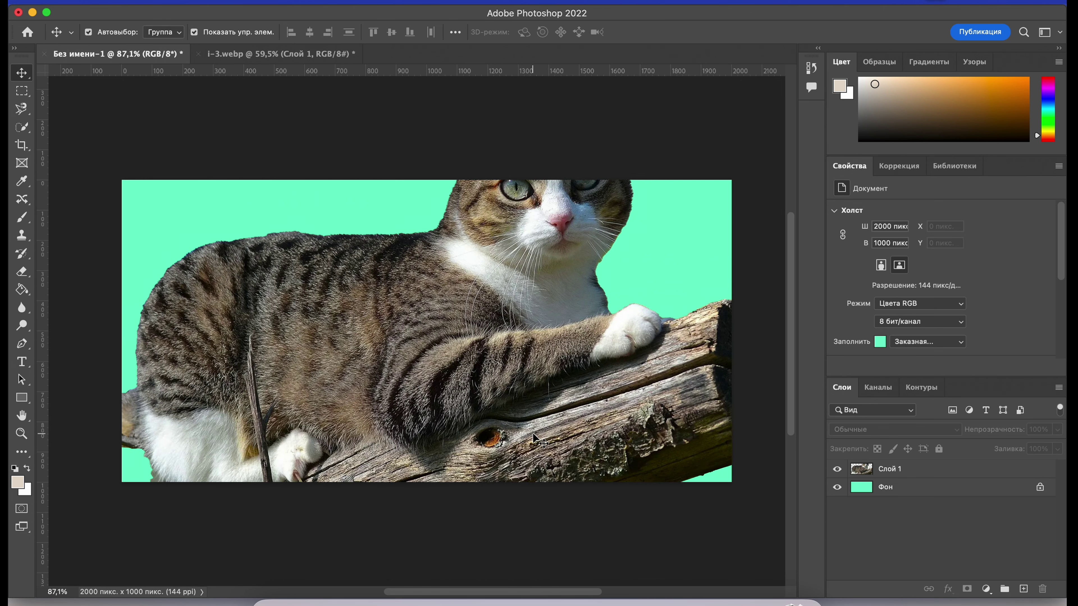
key(ctrl+shift+z)
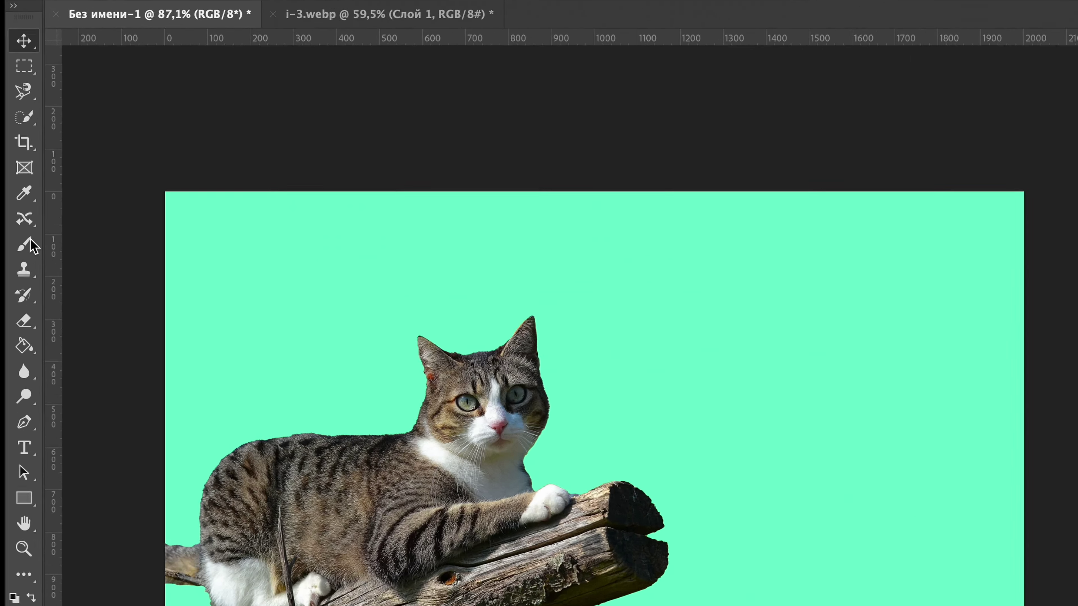
Set up a Hard Round 51 px brush and add a new empty layer above the cat.
click(21, 213)
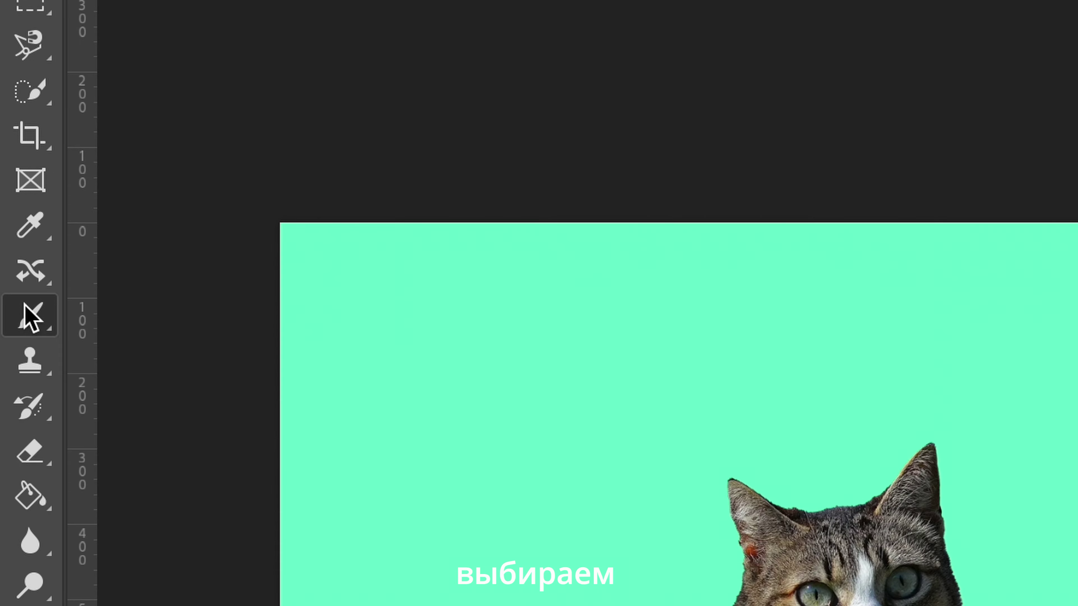
click(105, 33)
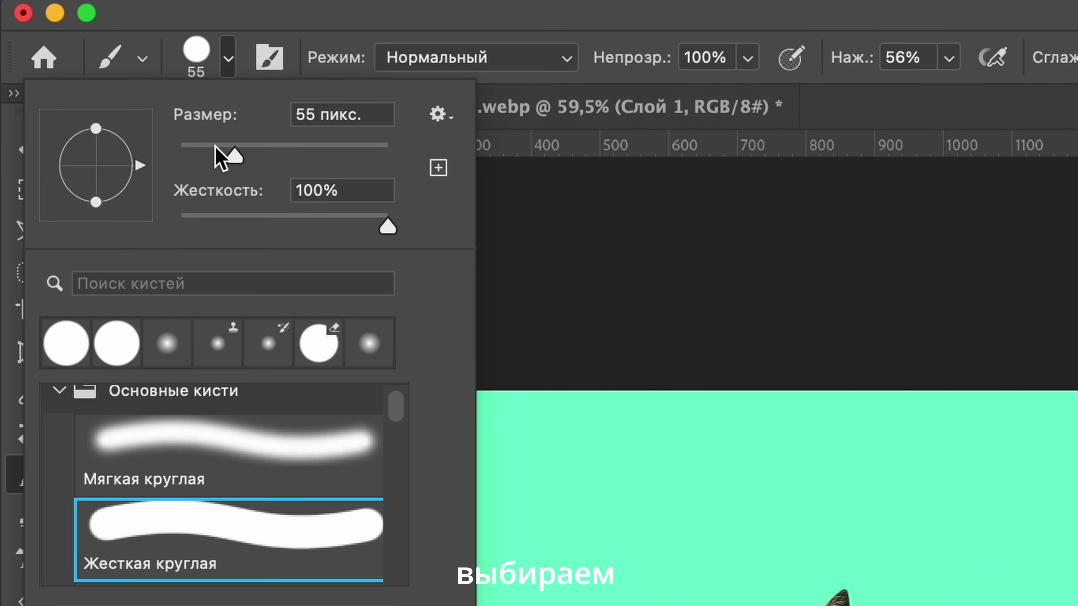
mouse_move(215, 146)
mouse_down()
mouse_move(135, 137)
mouse_move(231, 146)
mouse_up()
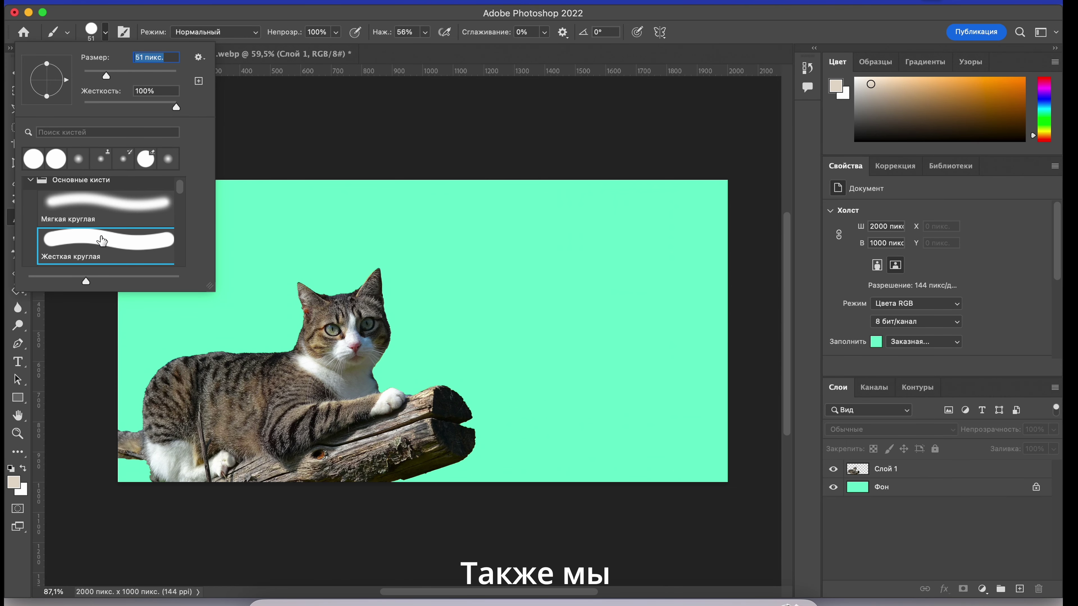
scroll(102, 238, down, 3)
scroll(102, 238, up, 3)
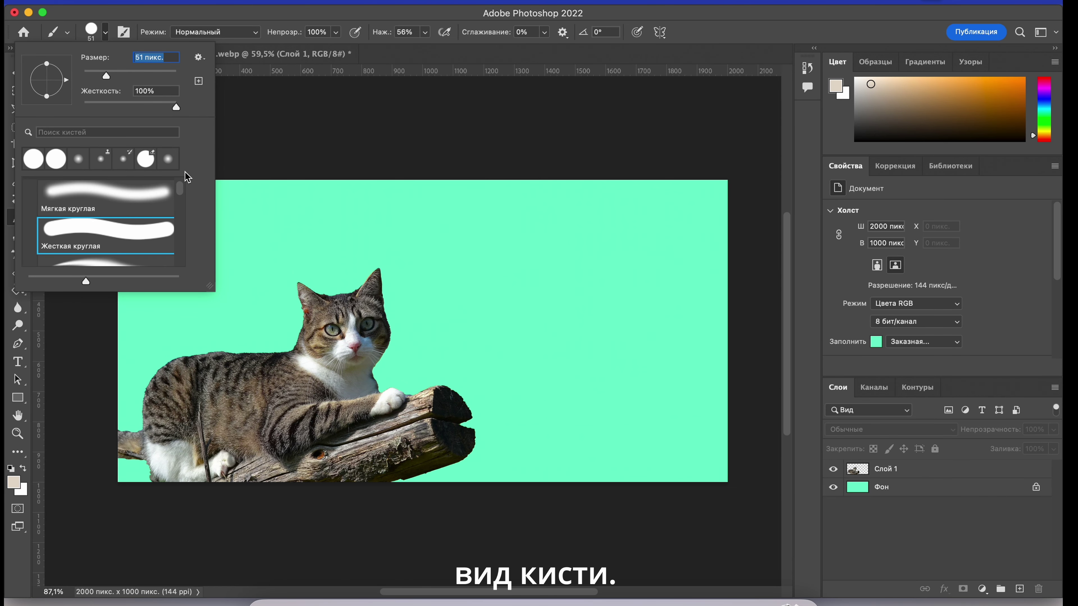
click(575, 212)
click(1019, 588)
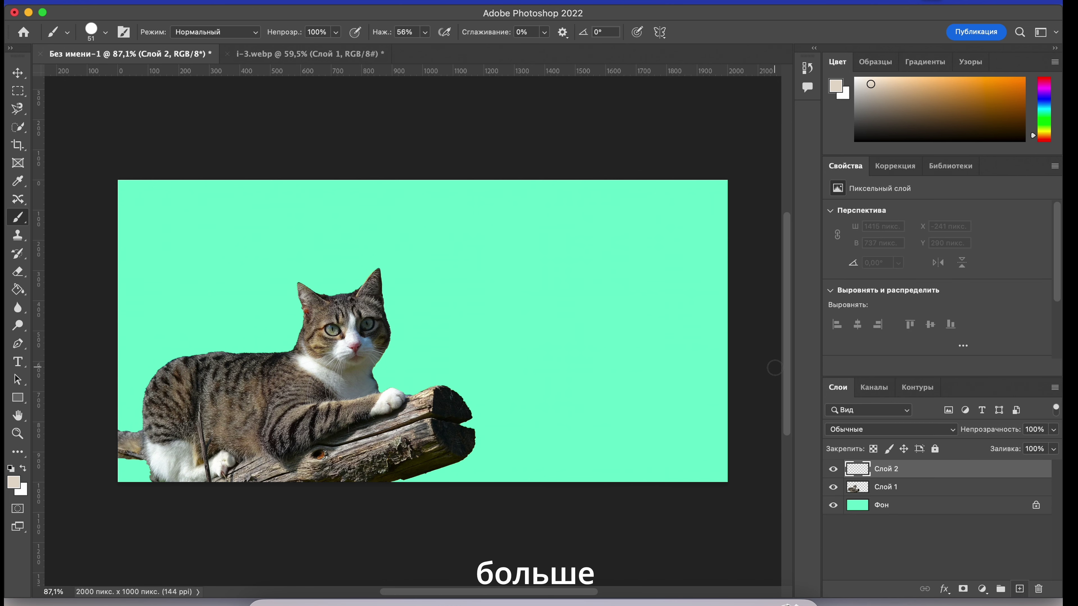
key(bracketleft)
key(bracketleft)
key(bracketleft)
Paint a thick beige stroke around the cat and log's silhouette on Layer 2.
scroll(412, 329, up, 1)
mouse_move(282, 275)
mouse_down()
mouse_move(280, 341)
mouse_move(207, 356)
mouse_up()
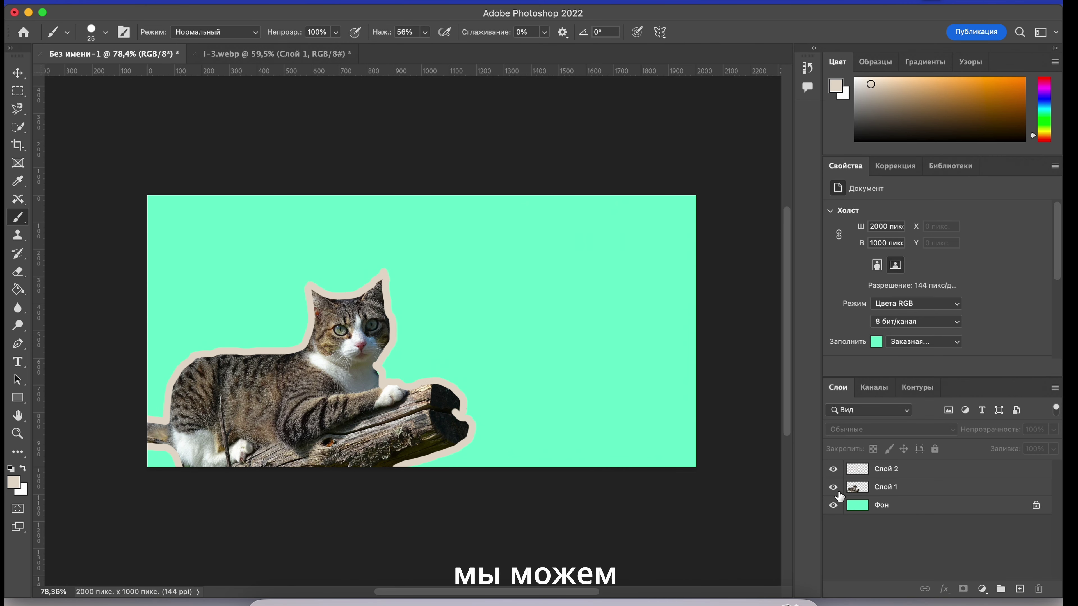
Select Layer 1, the cat layer, in the Layers panel.
click(914, 488)
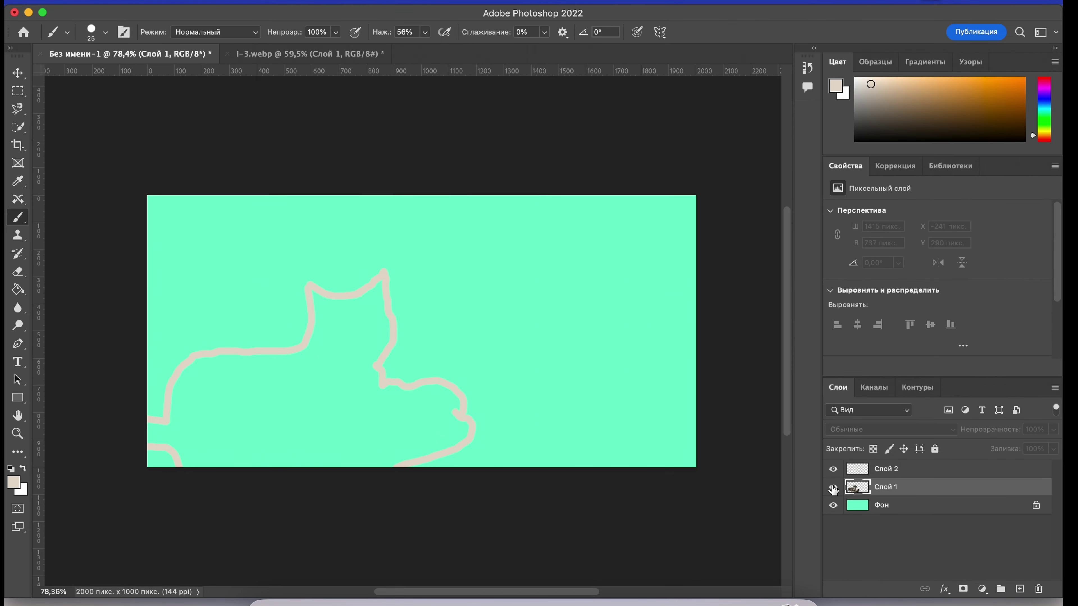
Toggle the cat layer's visibility, then open its Blending Options and try a blend mode.
click(833, 487)
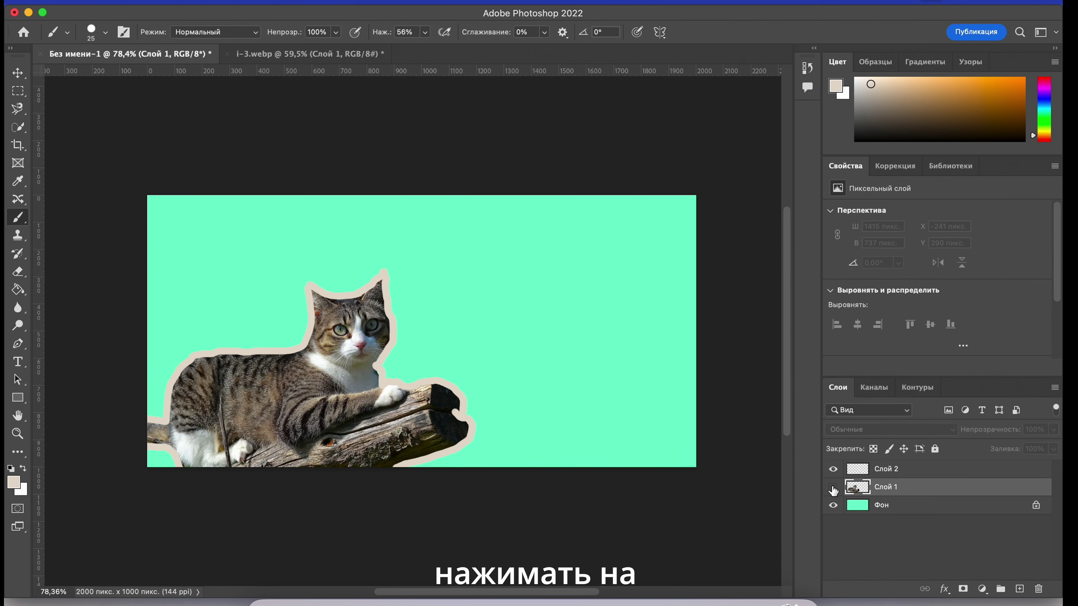
click(833, 487)
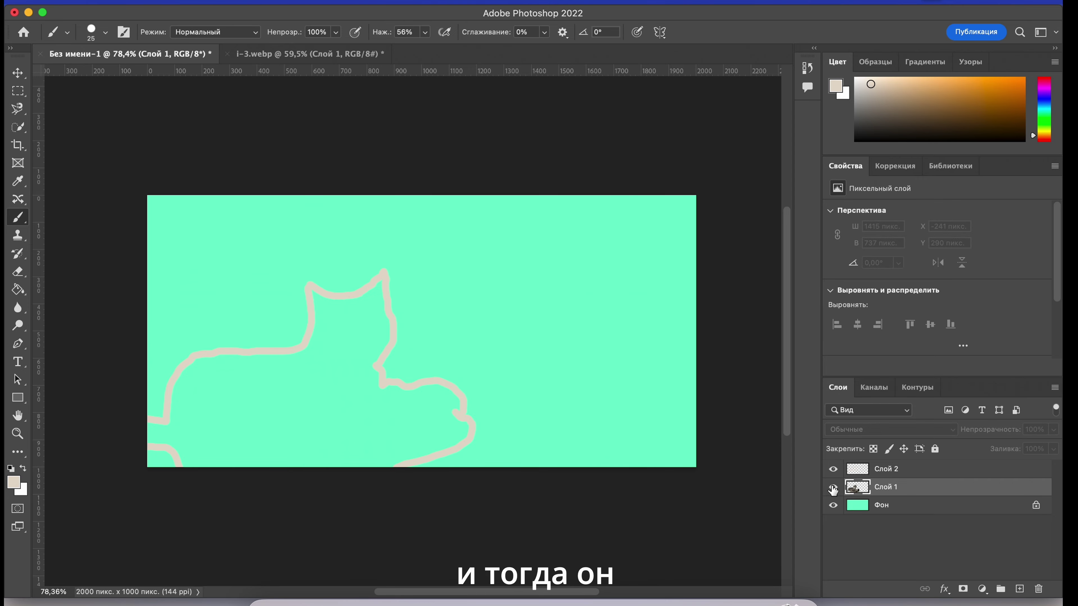
right_click(911, 493)
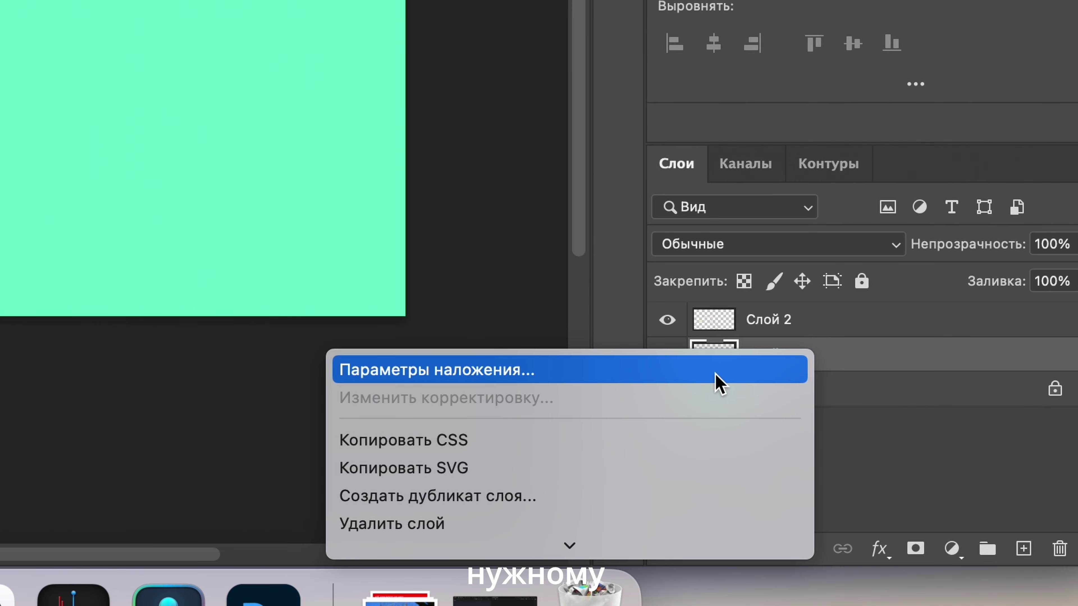
click(716, 375)
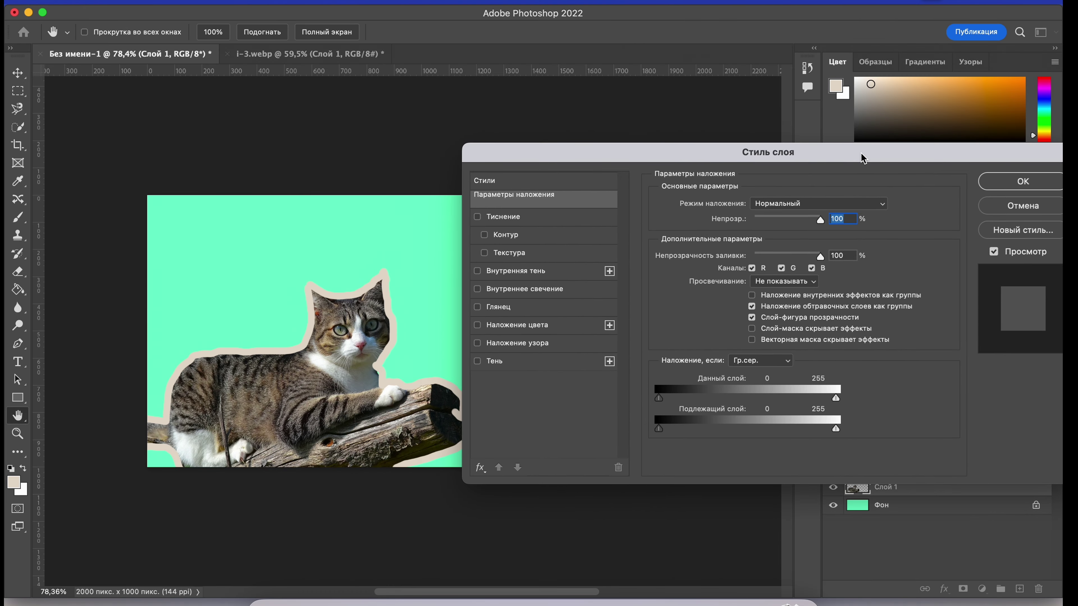
click(817, 204)
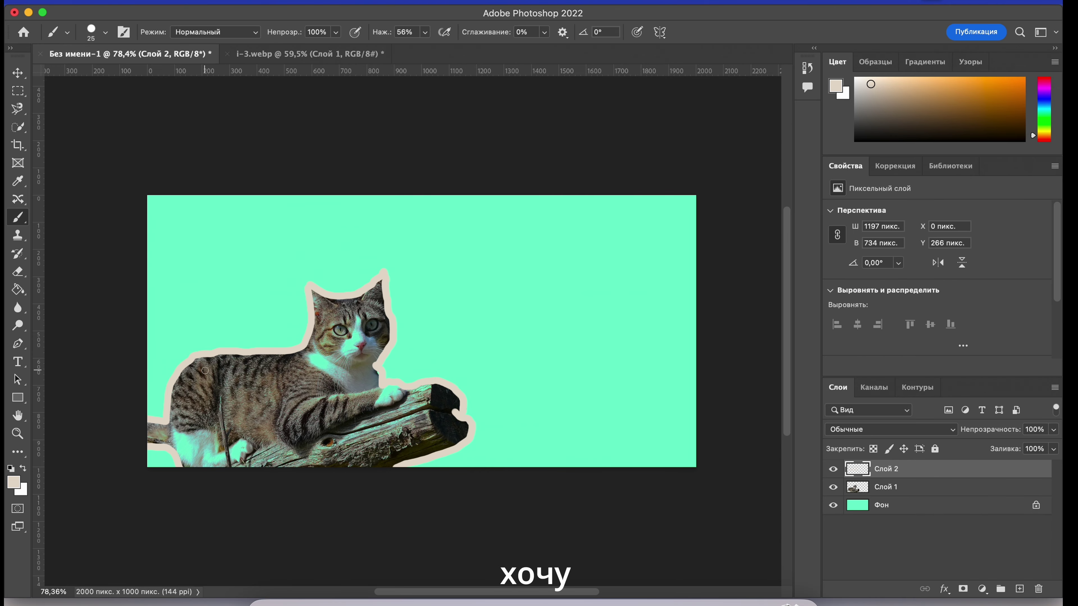
Set the foreground colour to white and Paint Bucket-fill the beige outline on Layer 2.
click(14, 482)
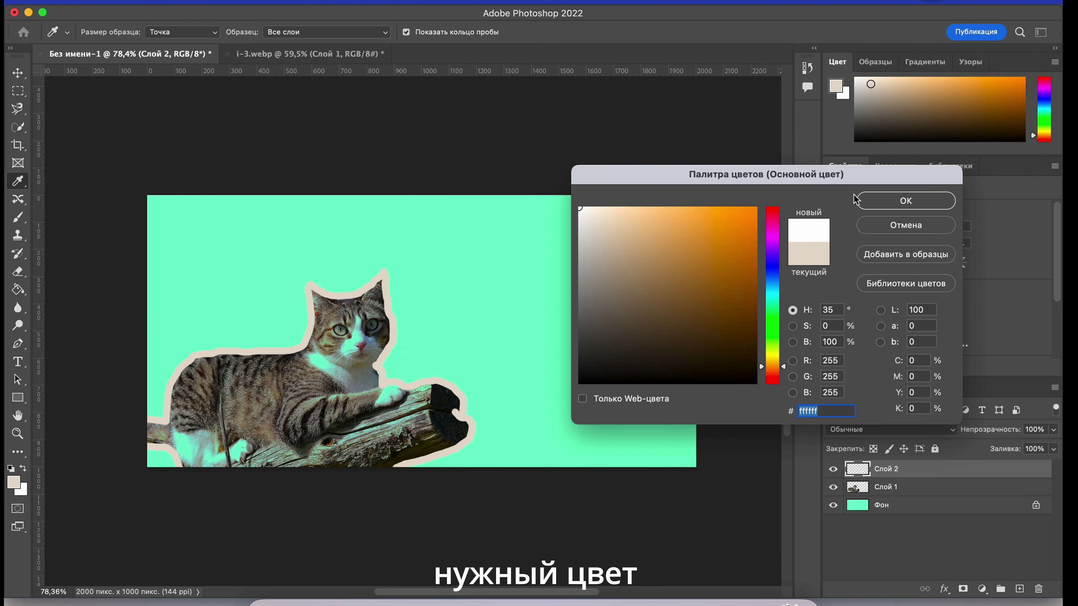
click(857, 200)
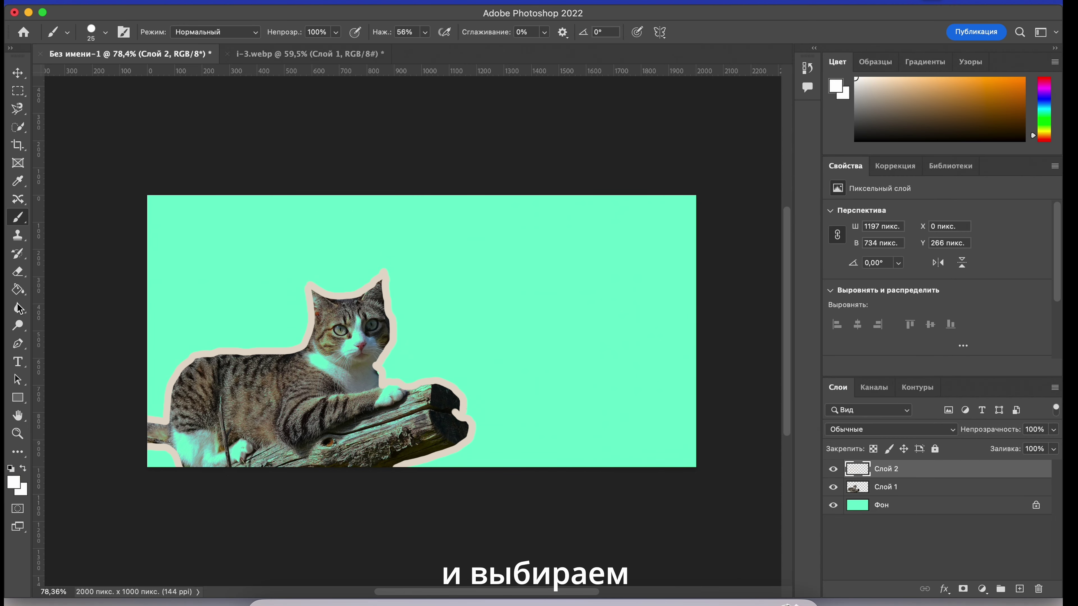
click(17, 290)
click(182, 366)
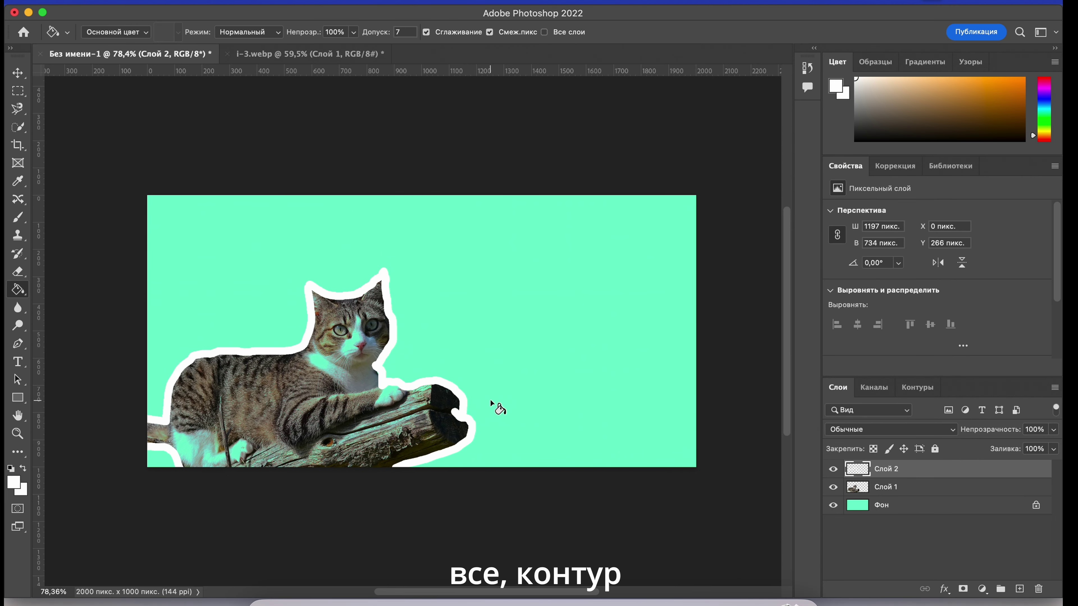
scroll(490, 398, down, 2)
scroll(490, 399, up, 3)
scroll(515, 447, up, 2)
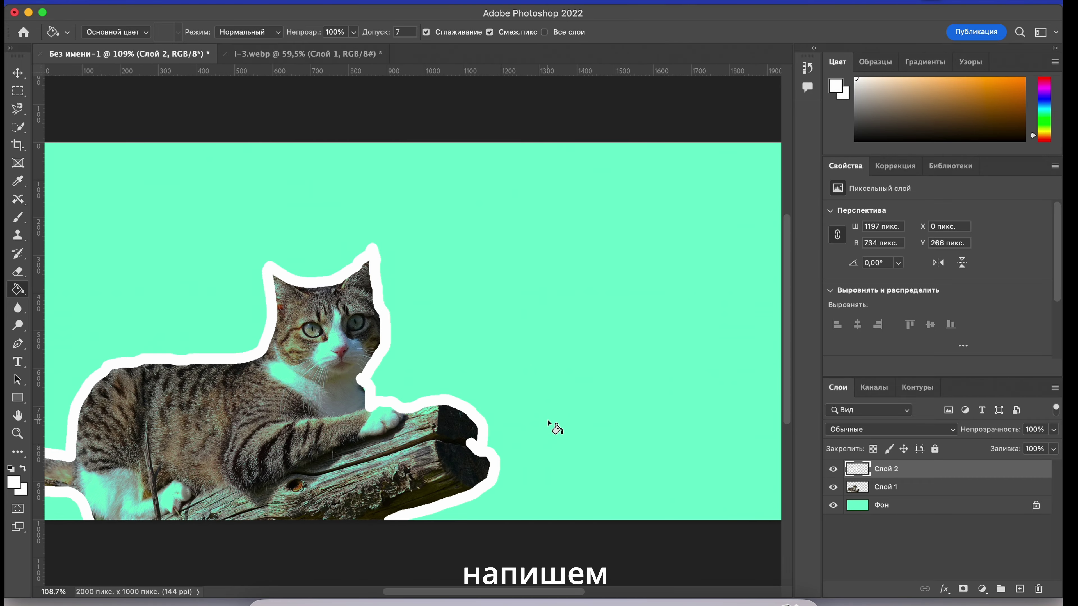
scroll(576, 391, down, 2)
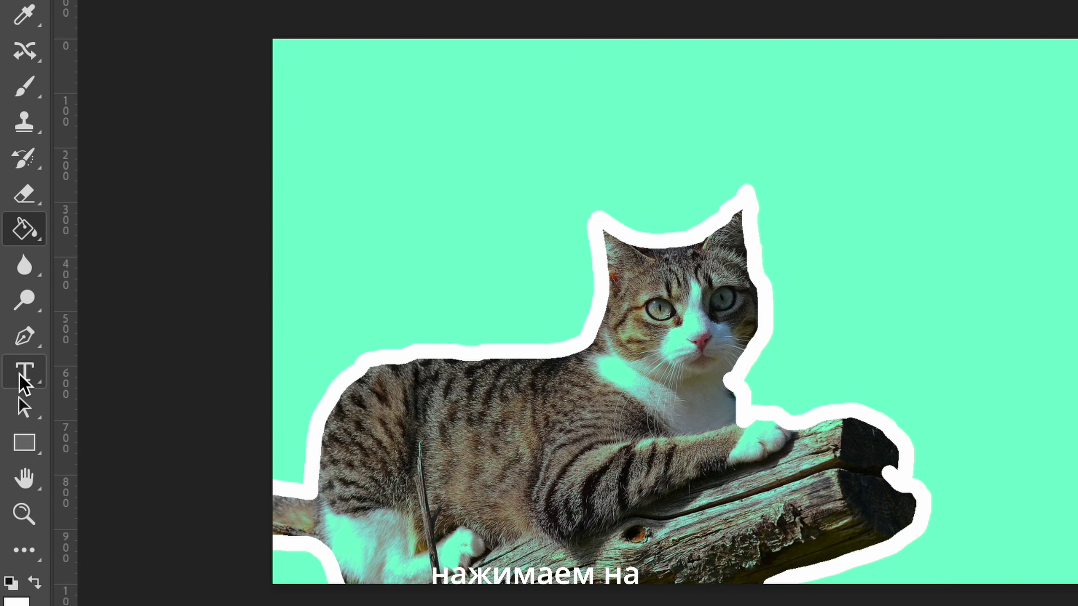
Draw a text box on the right of the canvas, paste the Oscar quote, enlarge the box, and select all its text.
click(22, 369)
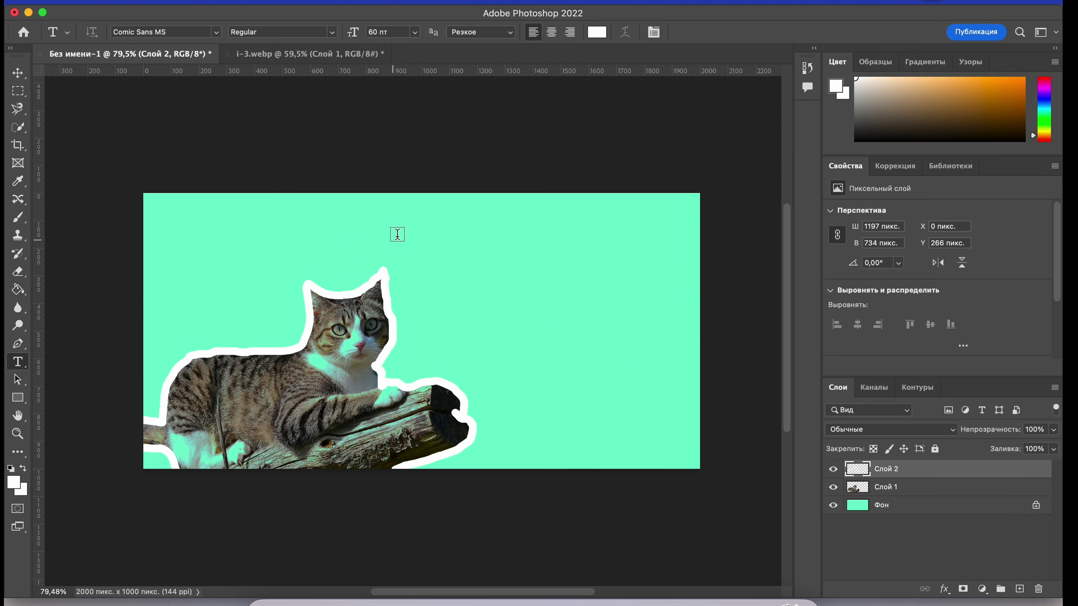
mouse_move(414, 218)
mouse_down()
mouse_move(654, 377)
mouse_move(685, 357)
mouse_move(698, 497)
mouse_up()
key(super+v)
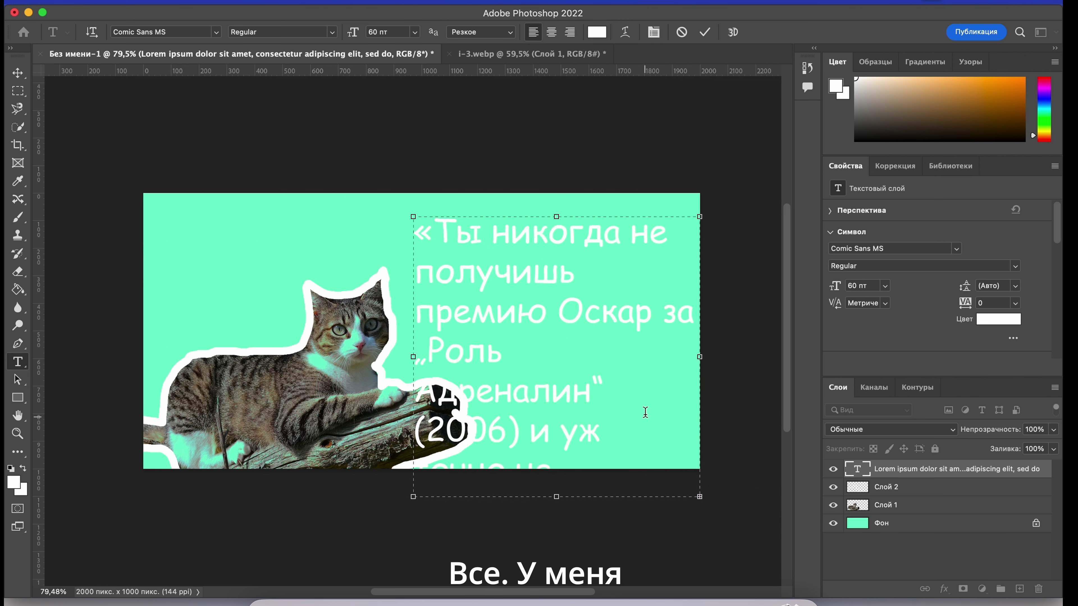
drag(699, 499, 754, 532)
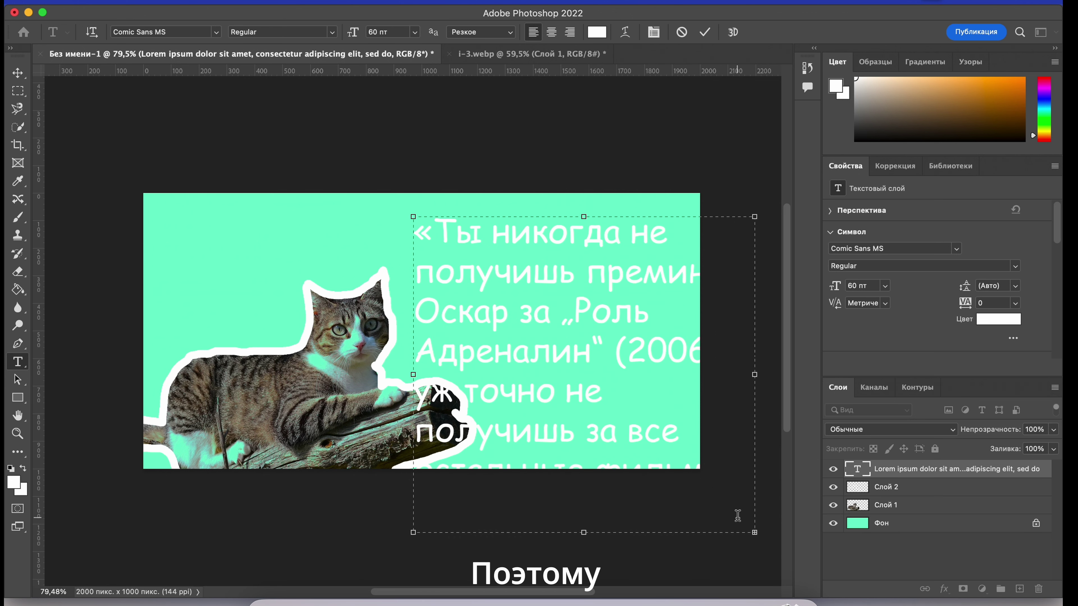
mouse_move(741, 518)
mouse_down()
mouse_move(535, 390)
mouse_move(383, 230)
mouse_up()
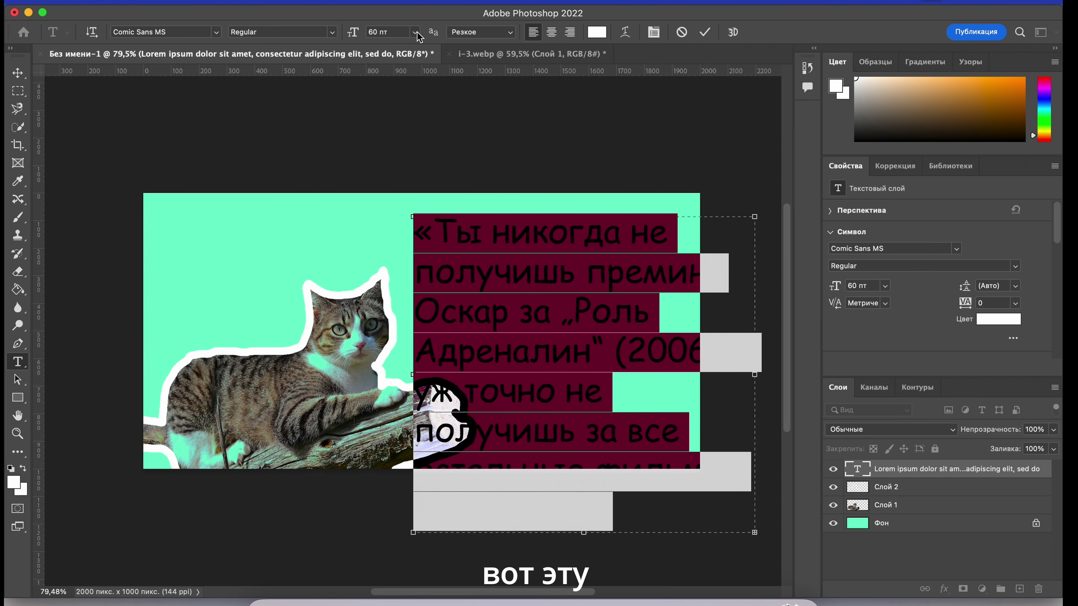
Set the quote to 24 pt and shrink the text box to fit.
click(414, 32)
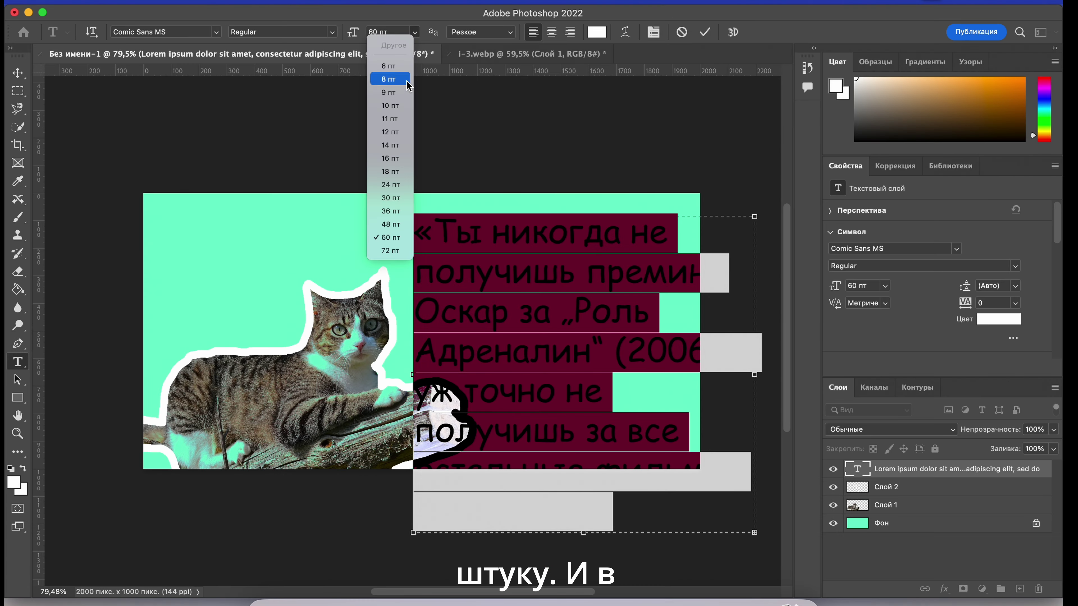
click(393, 191)
mouse_move(757, 375)
mouse_down()
mouse_move(664, 378)
mouse_move(688, 377)
mouse_up()
drag(572, 532, 573, 367)
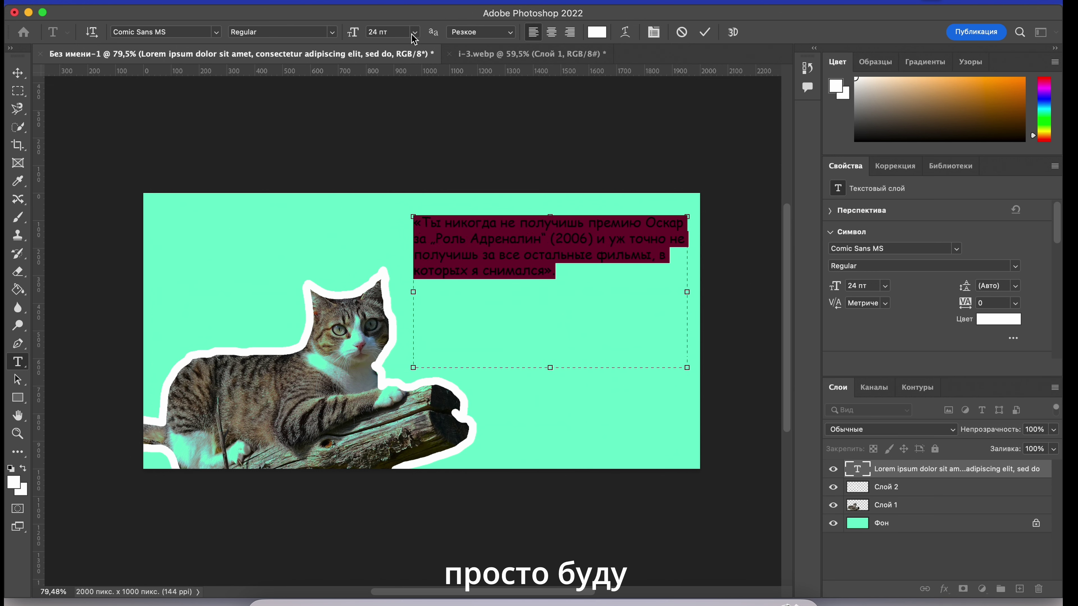
Raise the font size to 37 pt and reselect the whole quote.
drag(402, 31, 353, 30)
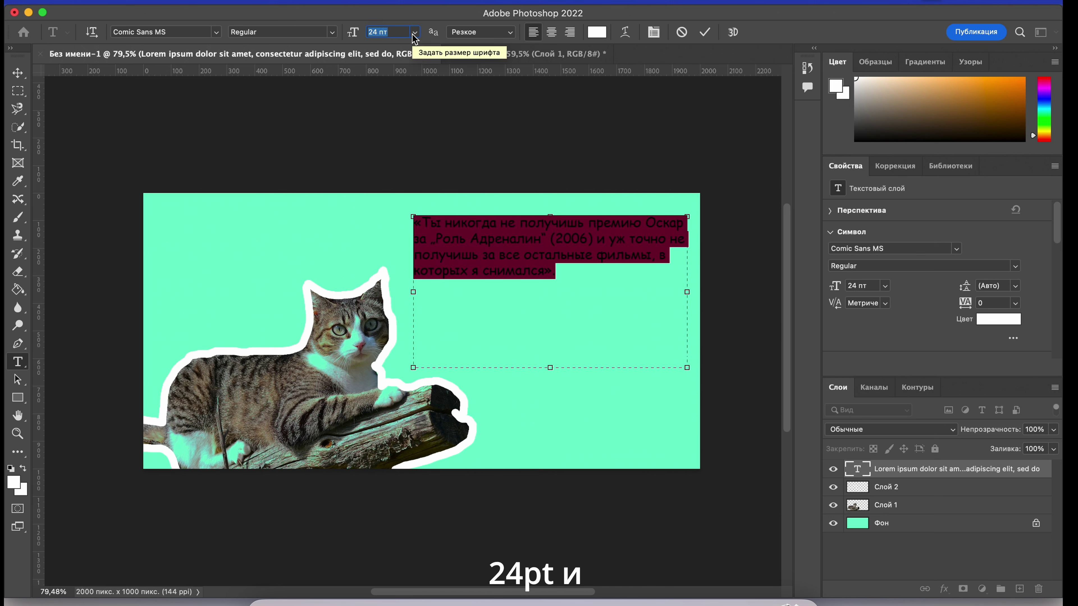
key(Up)
key(Up)
key(Up)
key(Up)
key(Up)
key(Up)
key(Up)
key(Up)
key(Up)
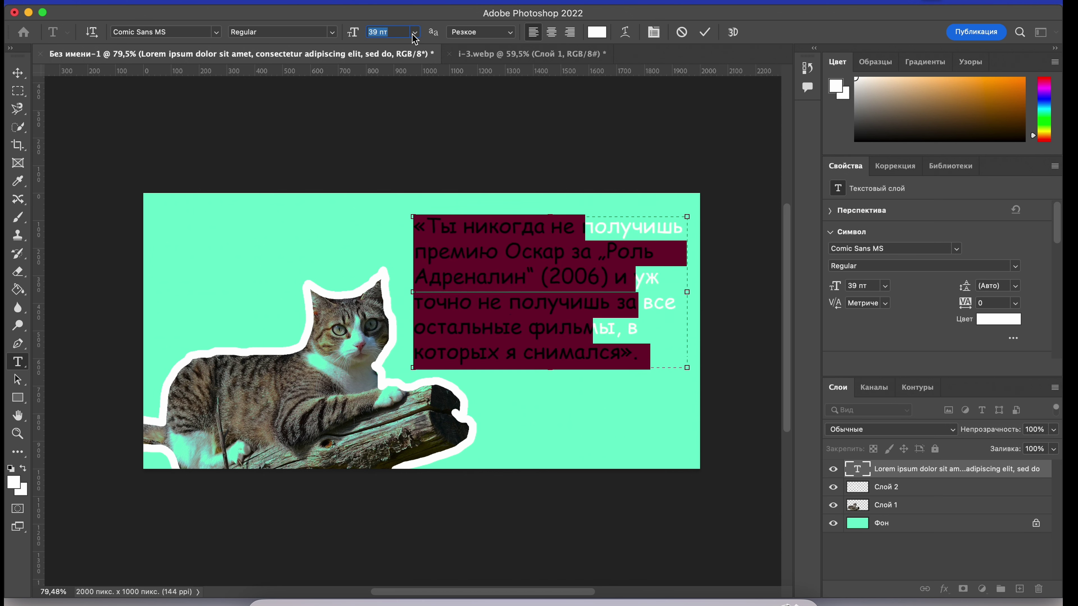
key(Up)
key(Up)
key(Up)
drag(632, 350, 385, 224)
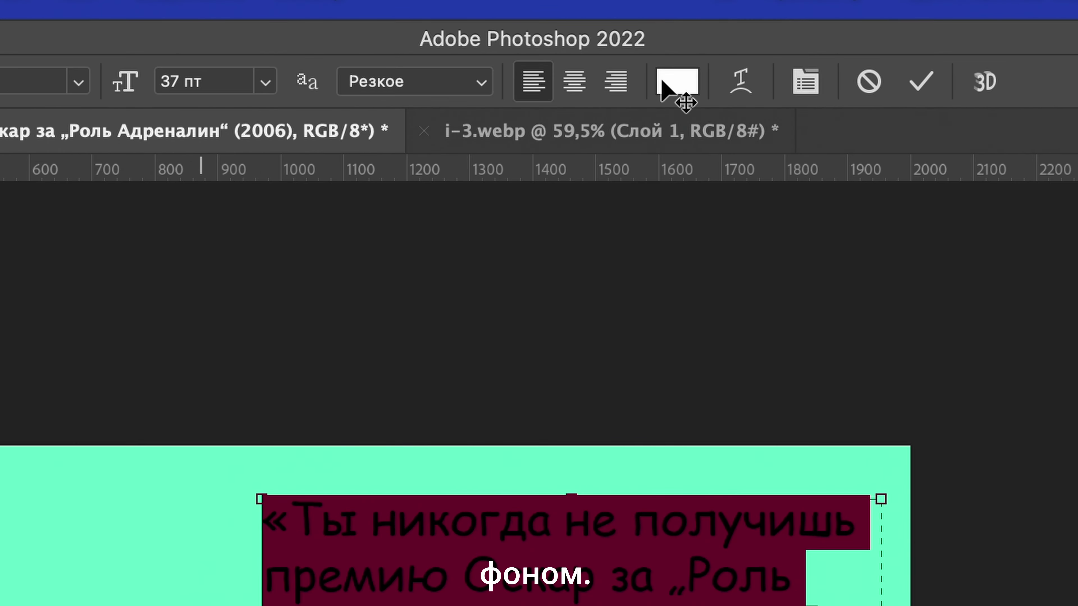
Set the quote's text colour to black (000000).
click(596, 32)
drag(753, 300, 755, 233)
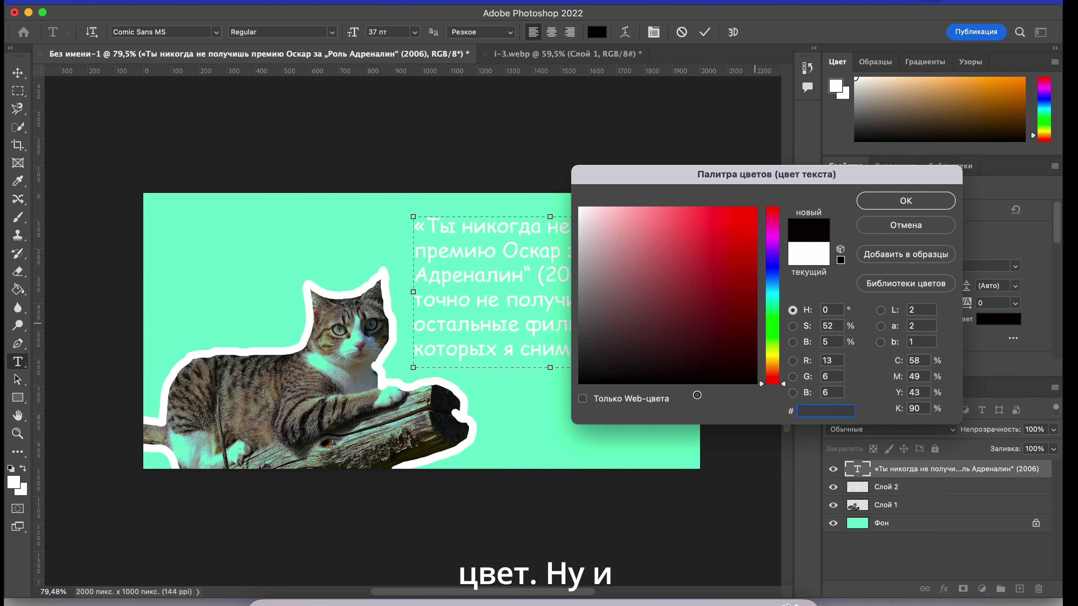
text(000000)
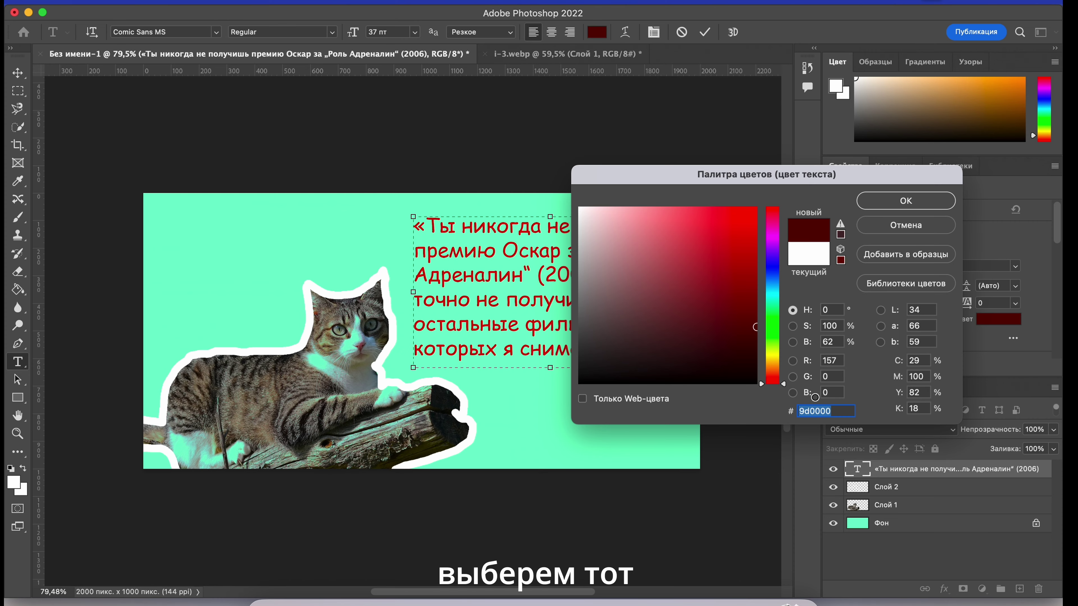
click(902, 201)
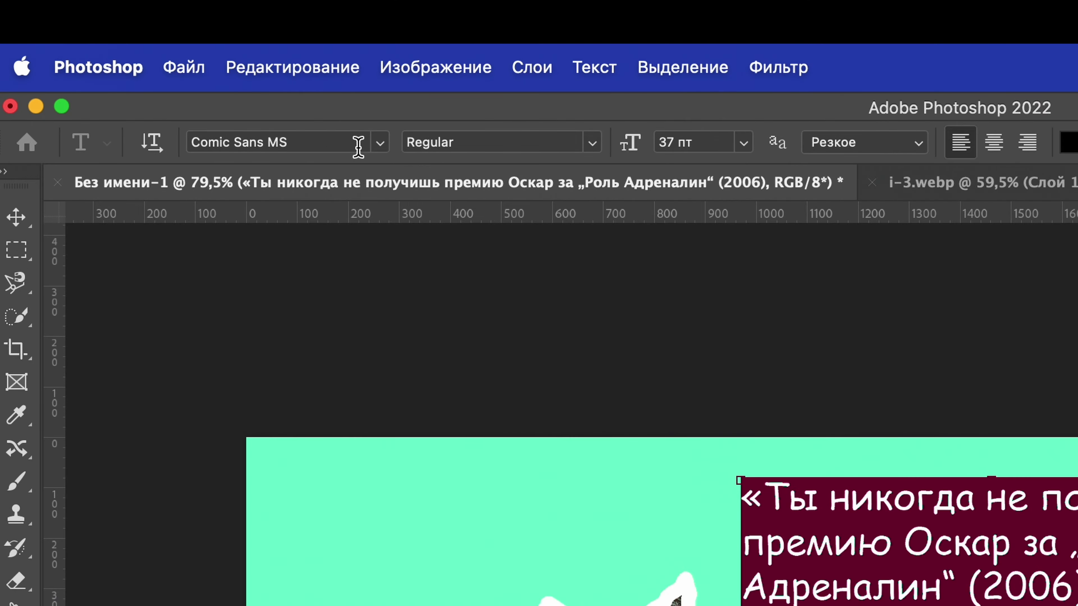
Change the quote's font to Comic Sans MS Bold and commit the text.
click(214, 32)
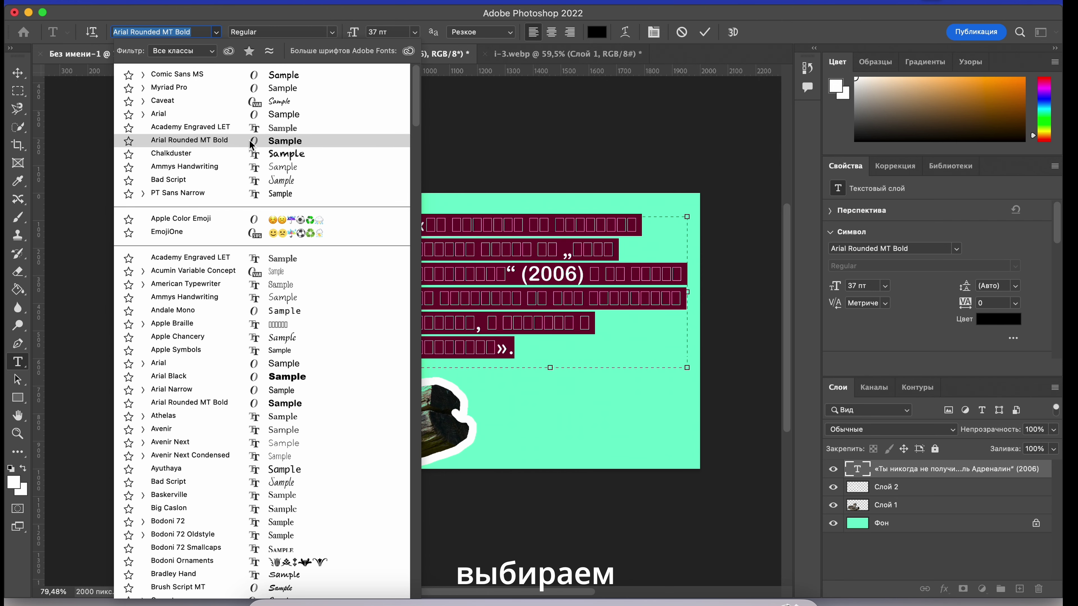
click(259, 75)
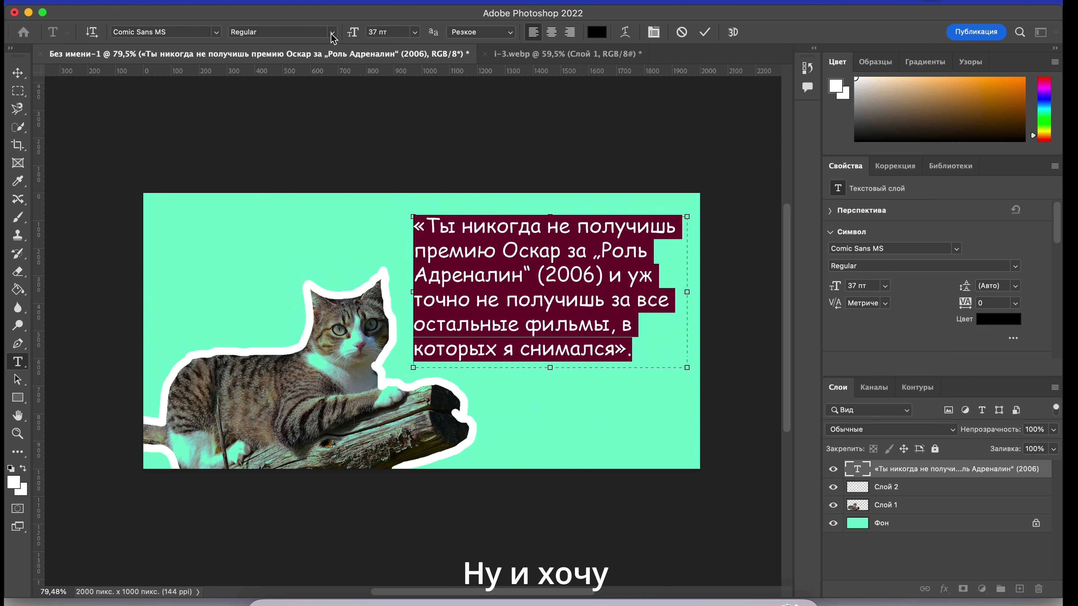
click(256, 32)
click(256, 33)
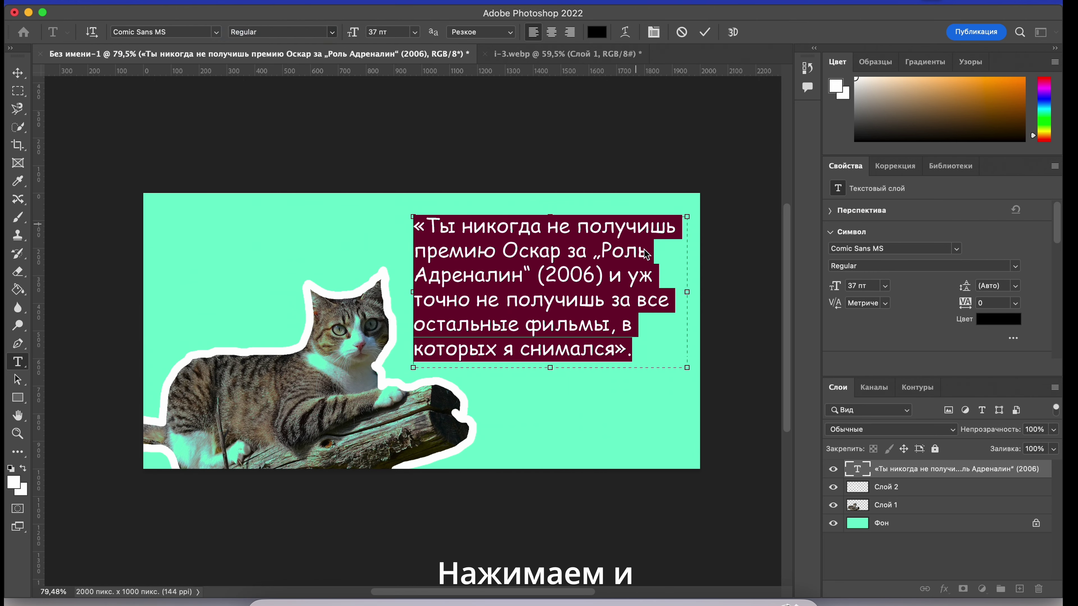
key(Escape)
Append 'тот' to the end of the quote and commit the edit.
key(m)
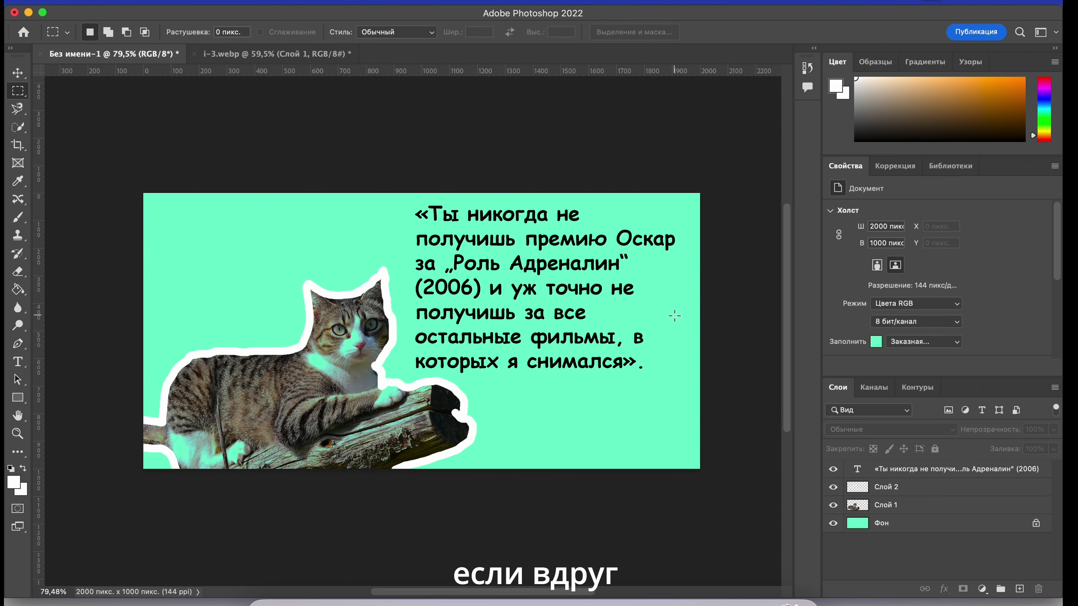
click(17, 362)
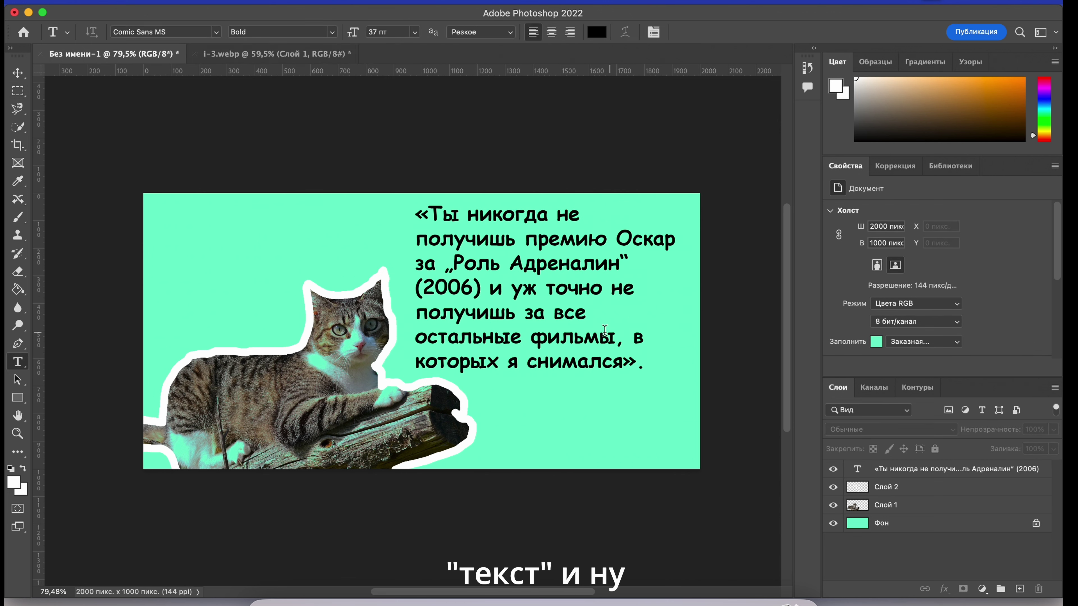
click(649, 359)
text(тот)
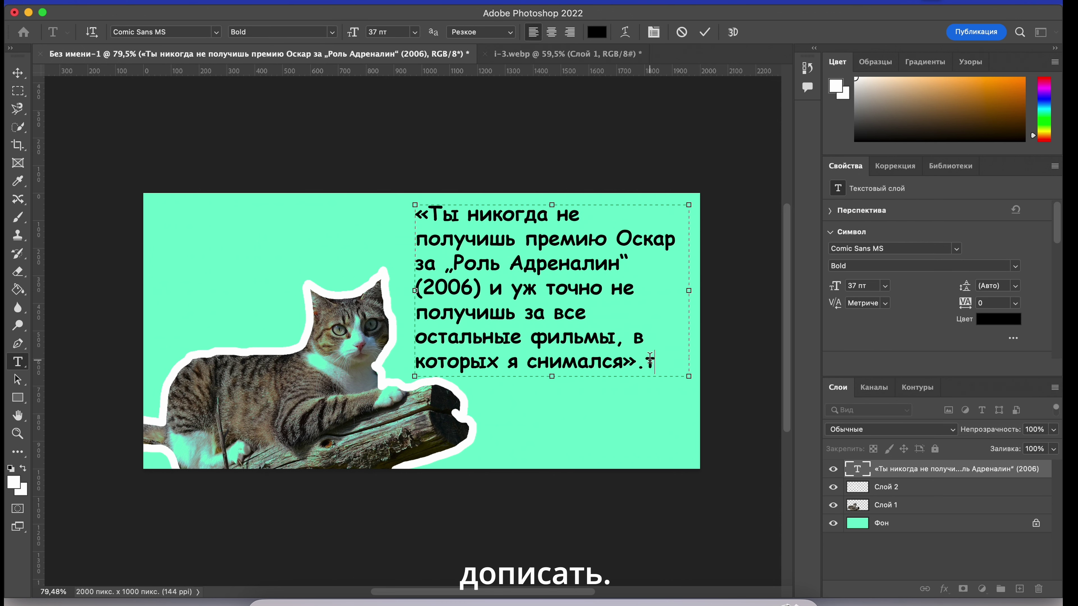
key(Escape)
scroll(145, 329, up, 5)
click(17, 91)
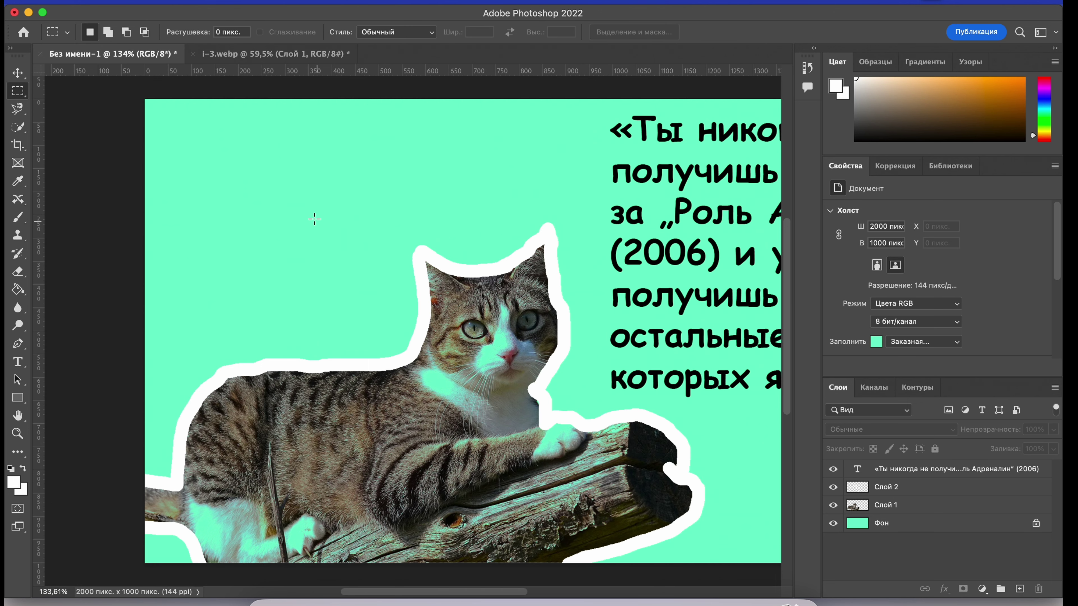
drag(313, 182, 533, 301)
click(420, 349)
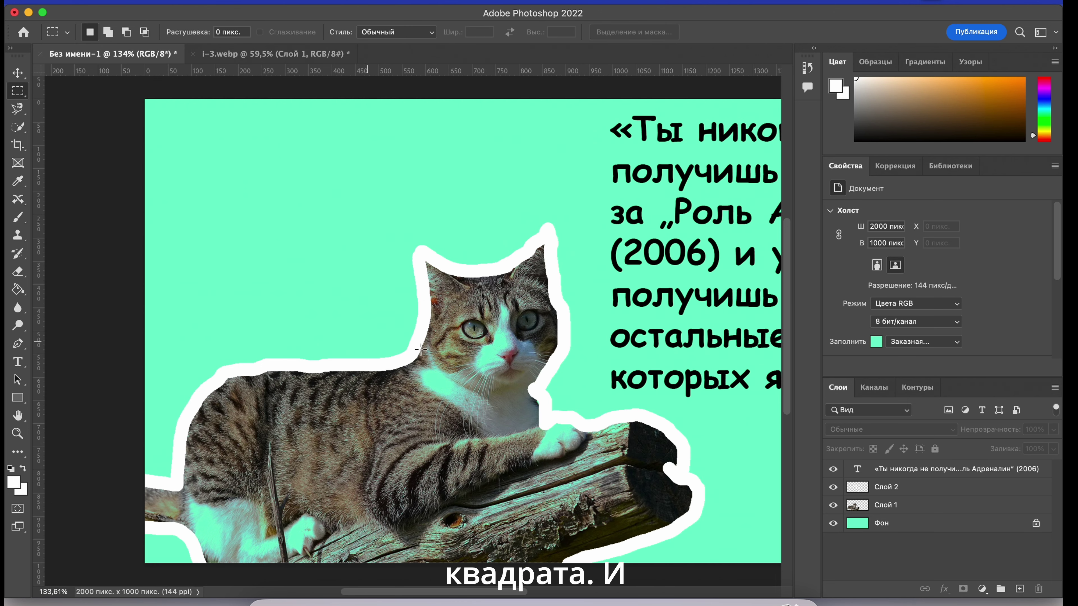
drag(216, 432, 387, 502)
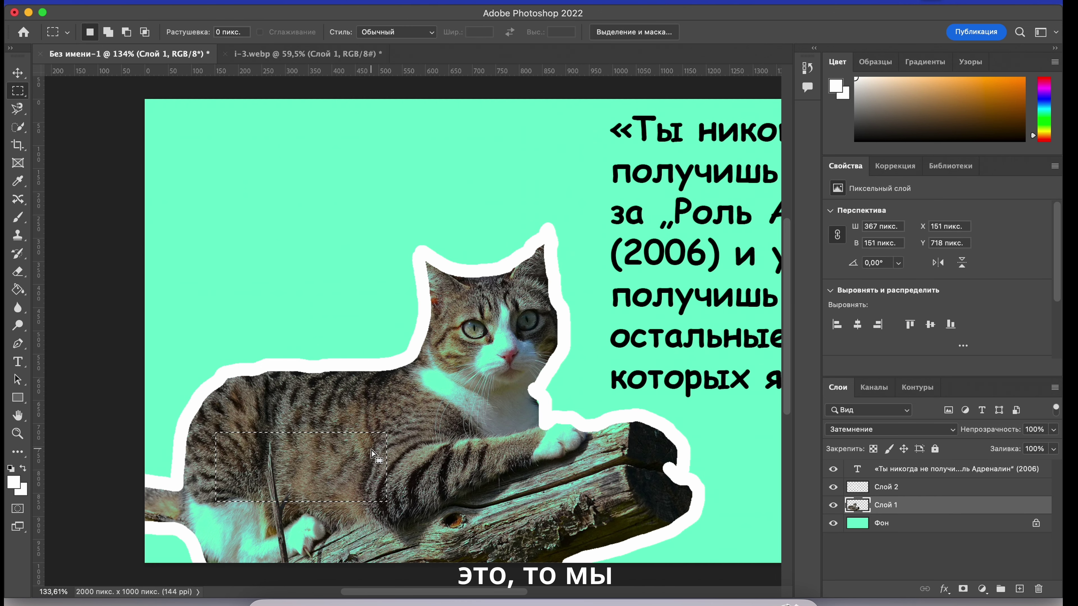
key(BackSpace)
key(super+z)
key(super+z)
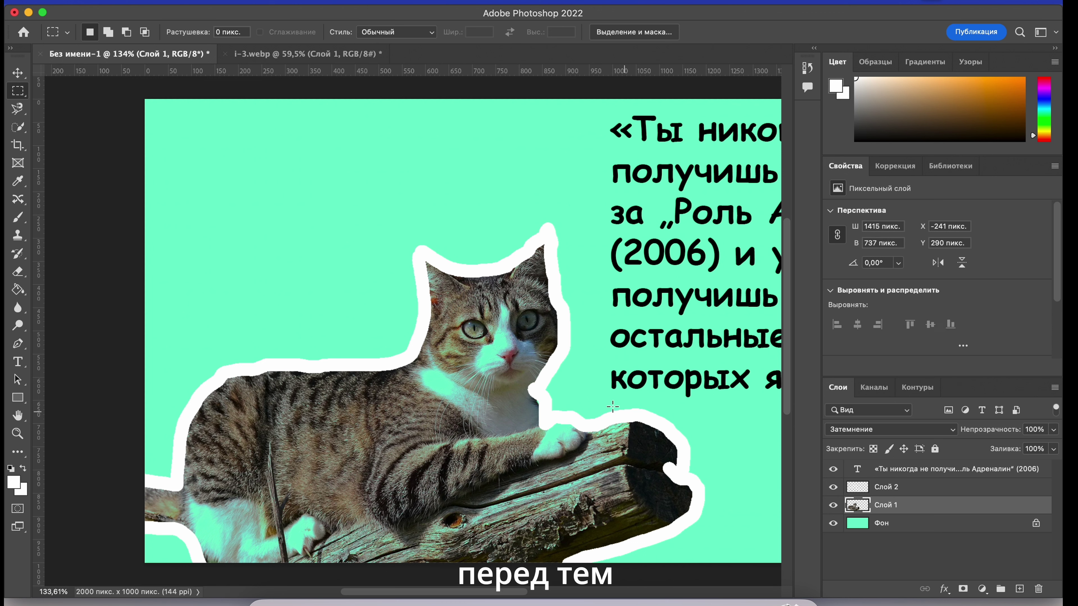
drag(249, 404, 482, 438)
key(super+j)
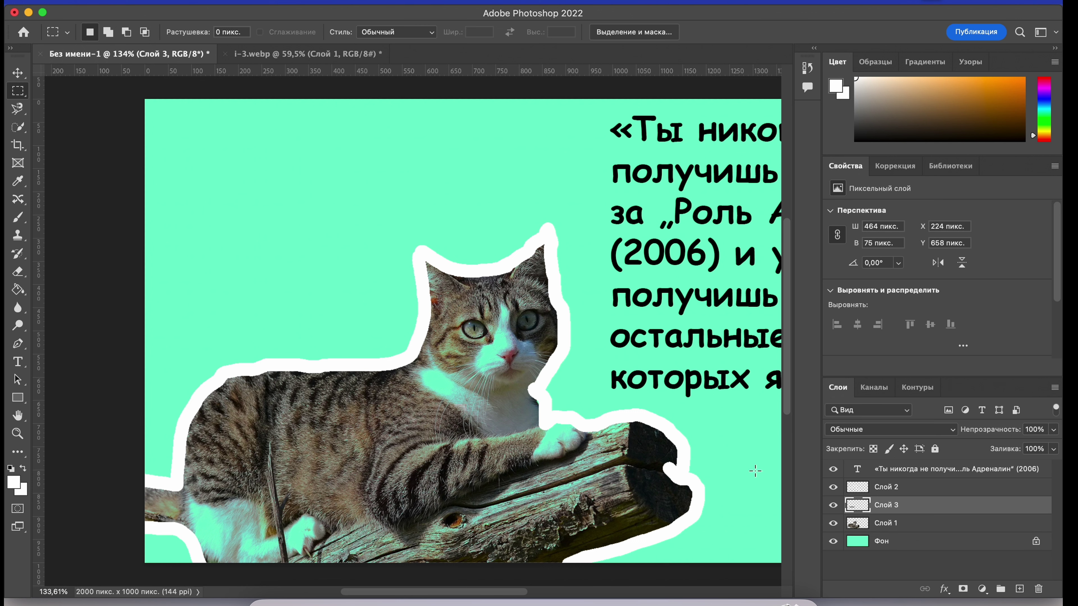
click(17, 66)
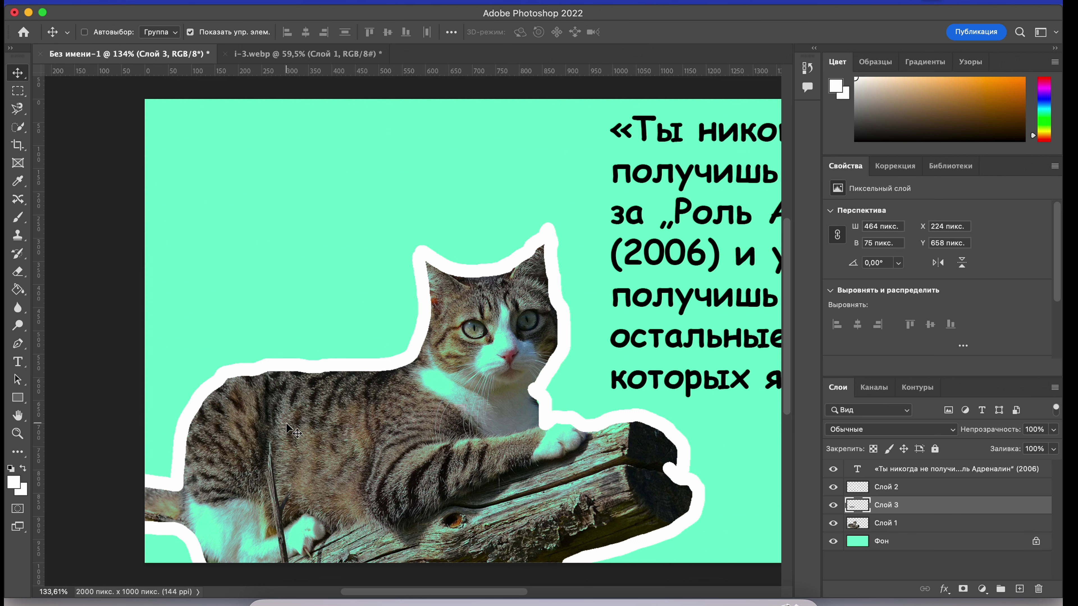
drag(287, 424, 183, 285)
key(super+z)
key(super+z)
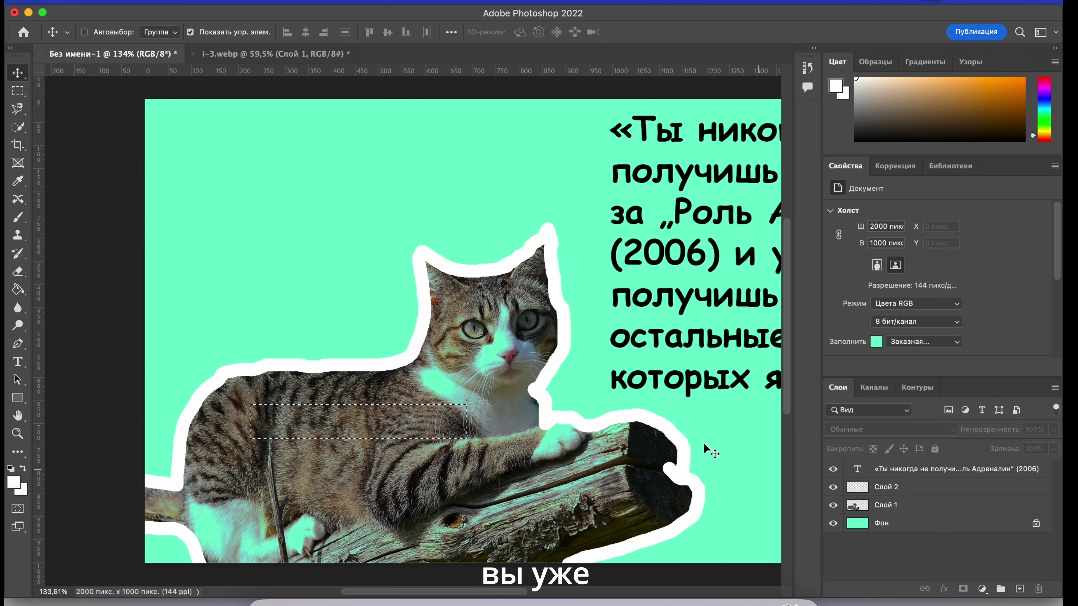
click(17, 91)
click(158, 148)
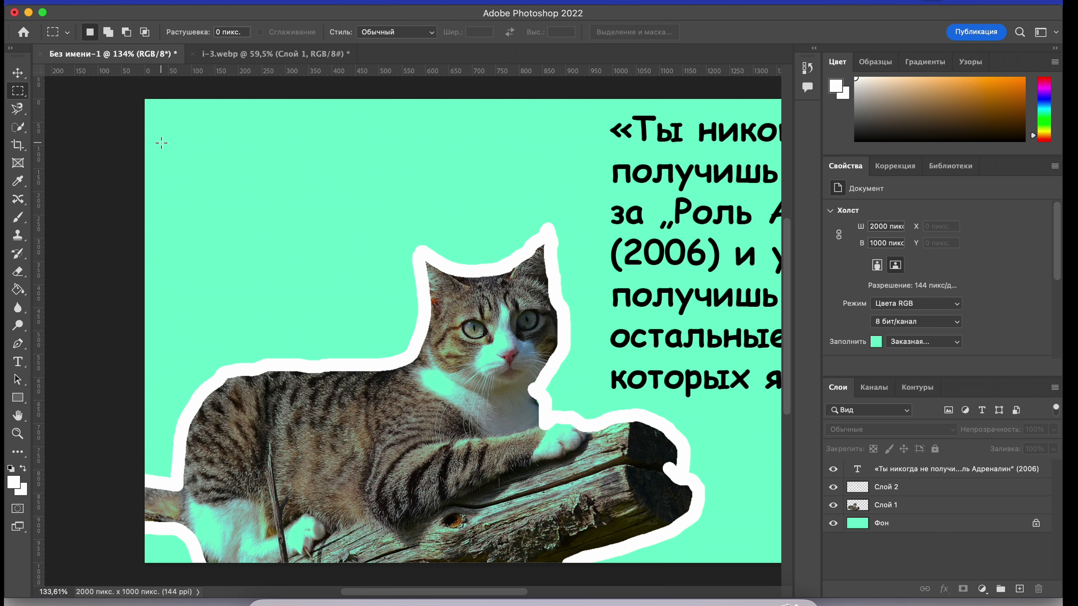
scroll(157, 148, down, 3)
scroll(157, 148, down, 3)
scroll(157, 148, right, 5)
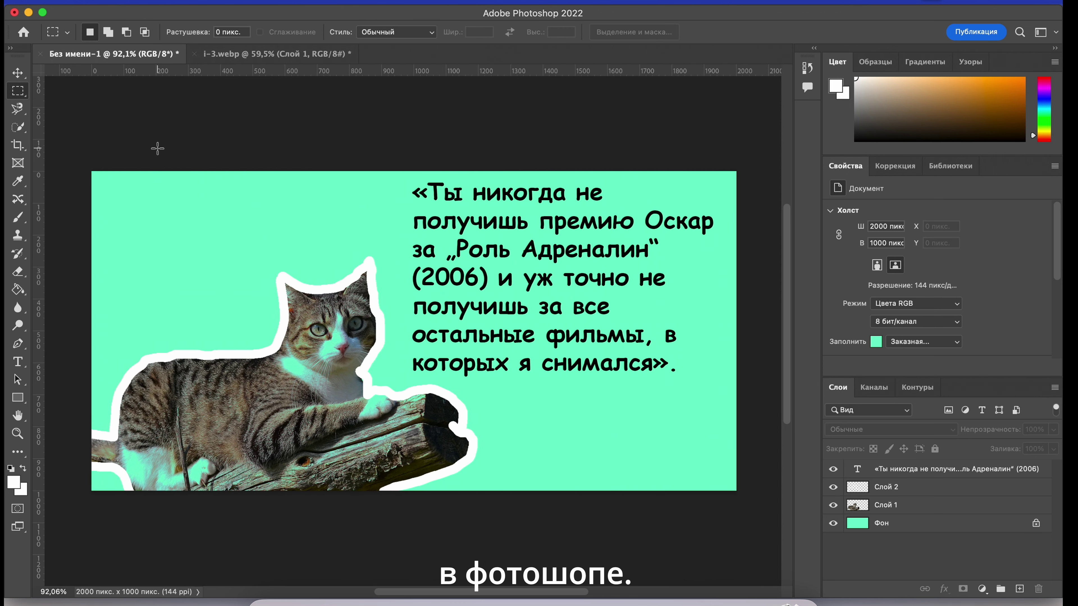
scroll(158, 148, down, 2)
scroll(157, 149, down, 2)
scroll(158, 148, left, 2)
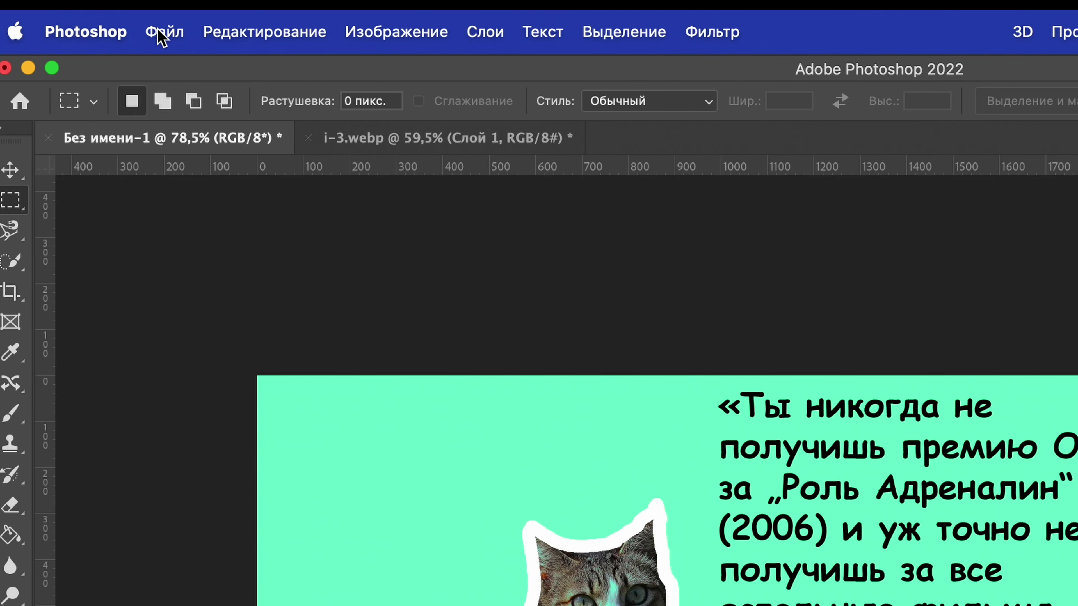
Export the composition as a PNG named 'ширрщдшлш' into Downloads via Export As.
click(108, 1)
mouse_move(333, 283)
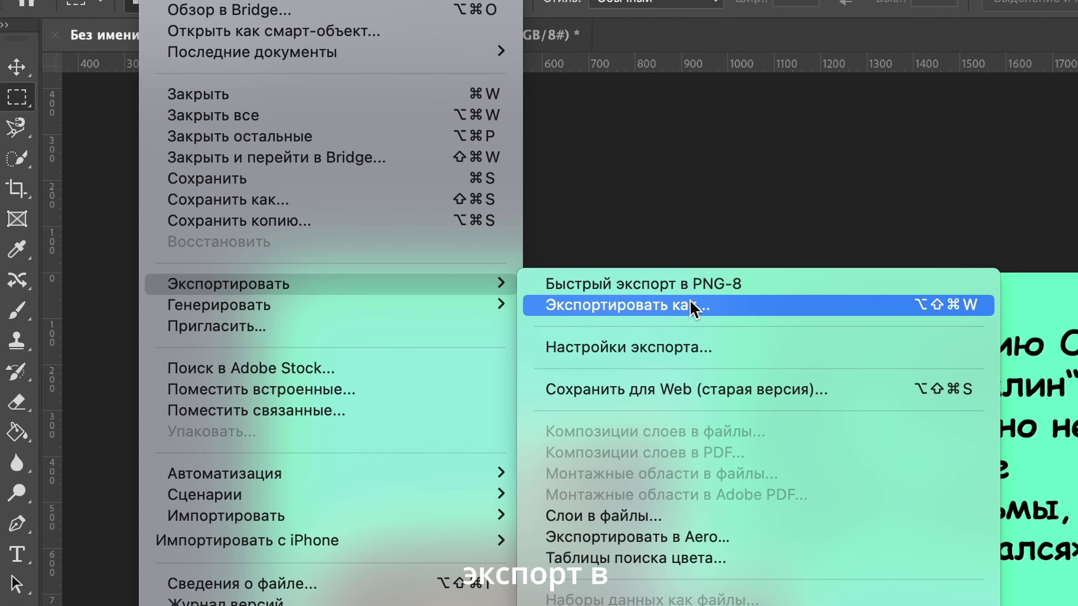
click(692, 306)
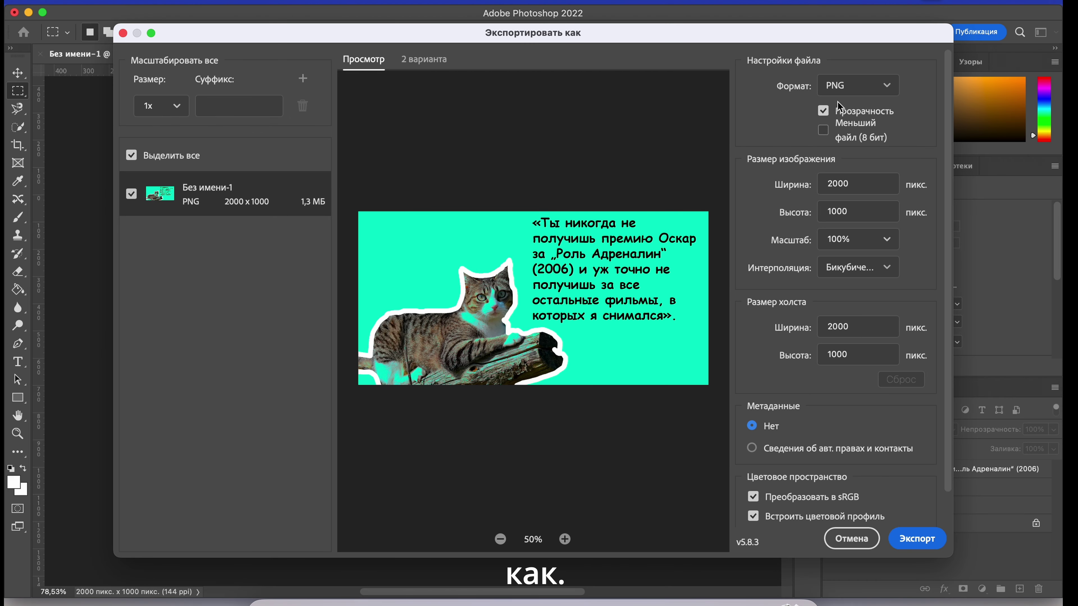
click(838, 86)
click(857, 113)
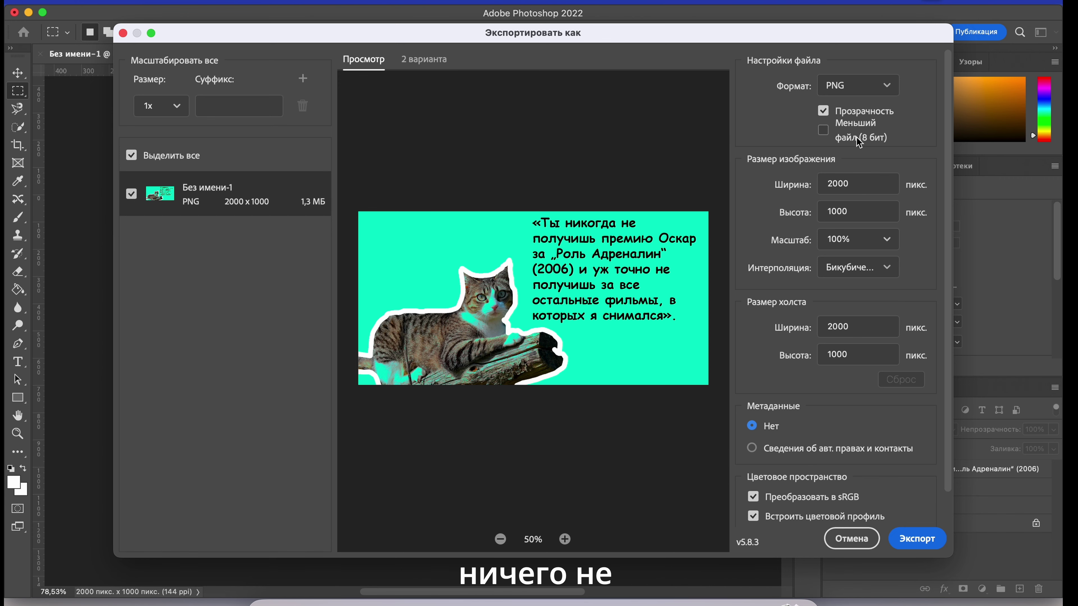
click(909, 545)
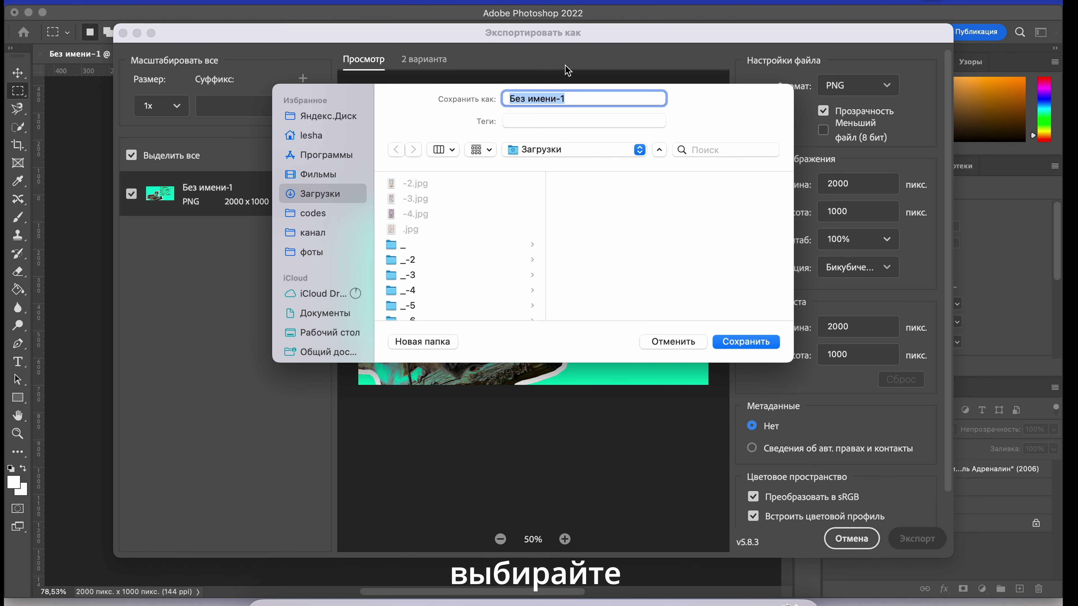
text(ширрщдшлш)
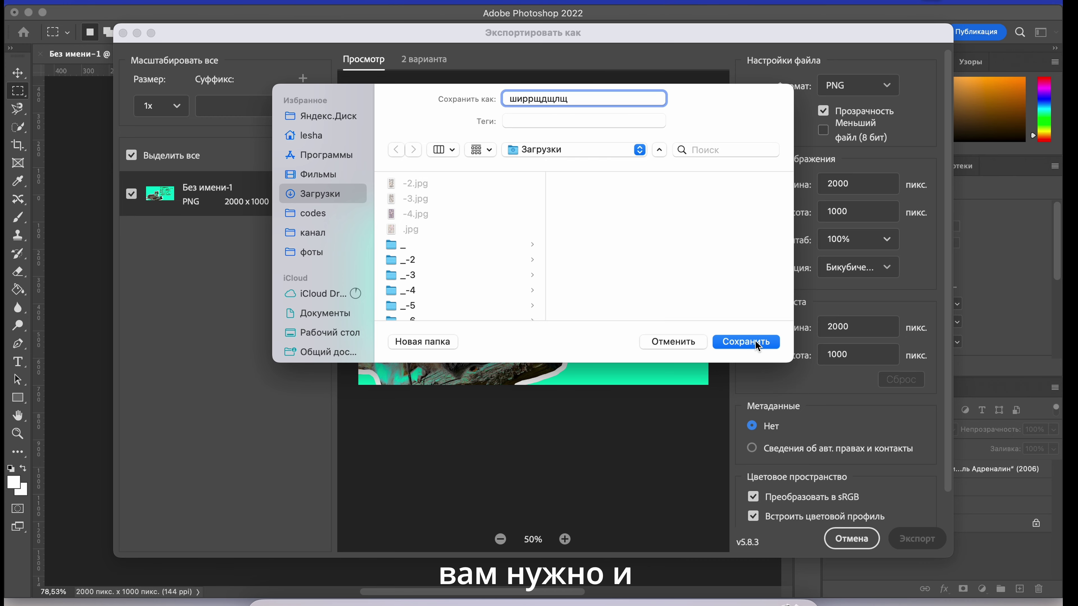
click(757, 343)
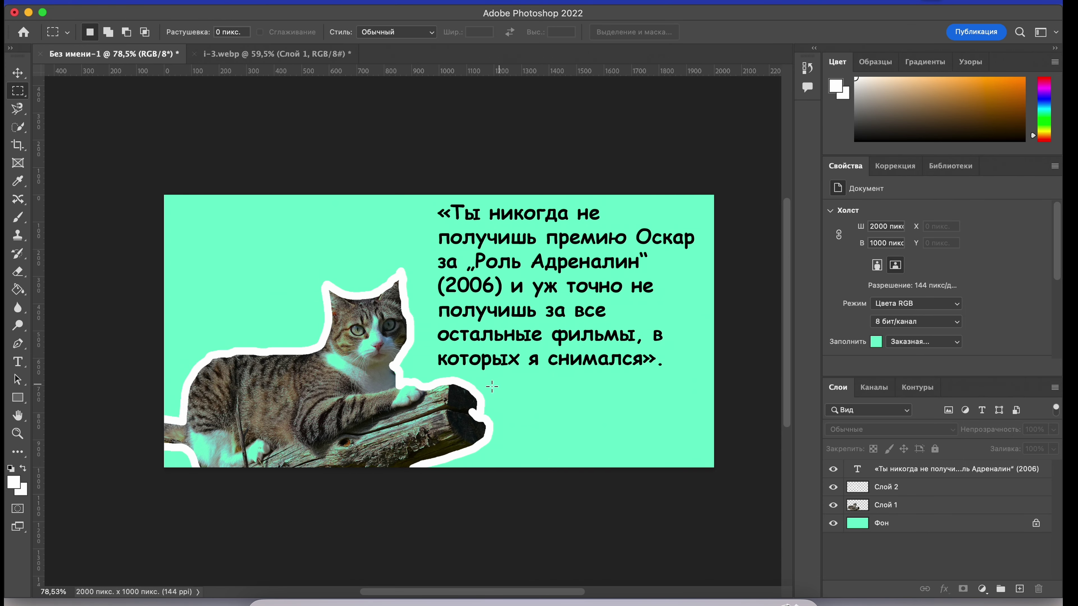